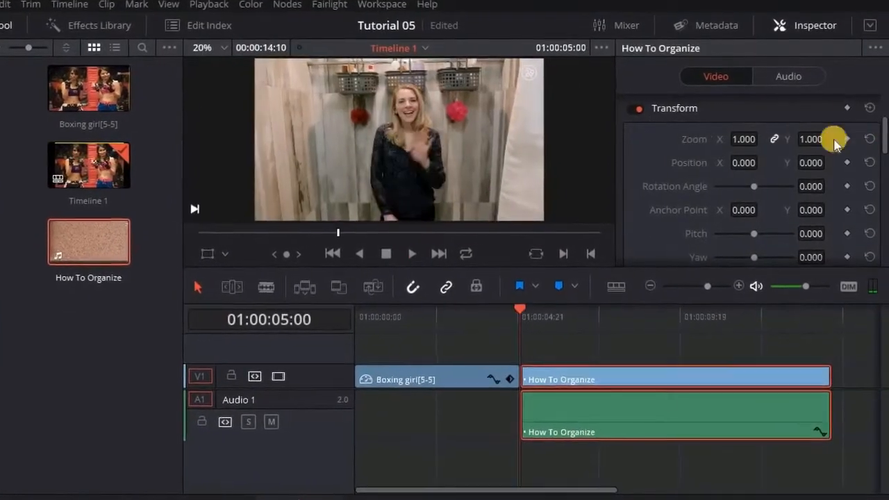
# Play back the How To Organize clip with Transform handles shown, then launch DaVinci Resolve 14
pyautogui.click(617, 380)
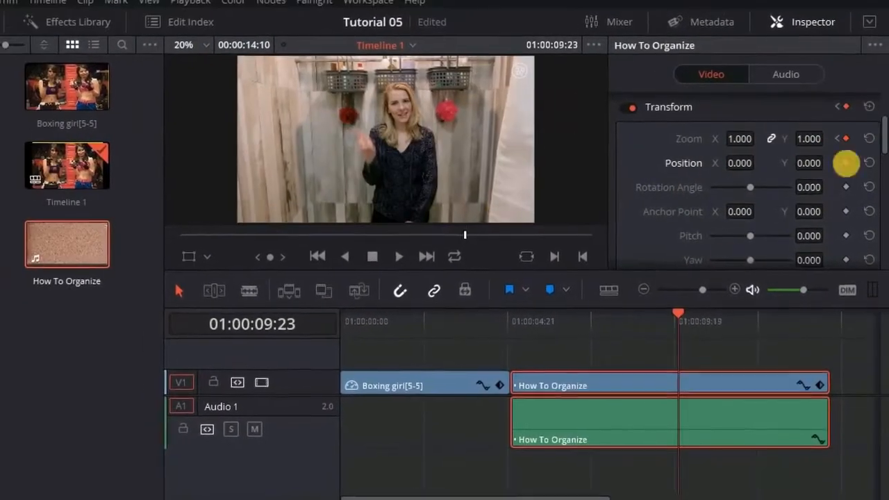
pyautogui.click(162, 263)
pyautogui.click(176, 288)
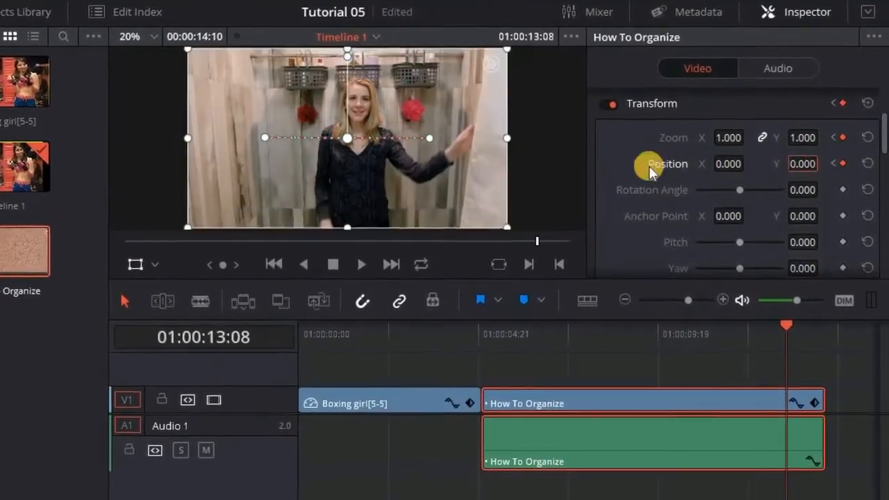
pyautogui.click(371, 262)
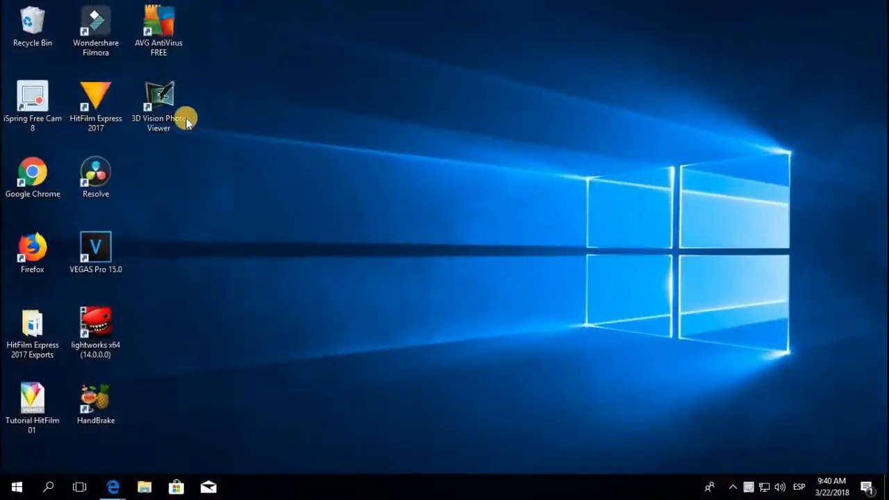
pyautogui.doubleClick(111, 170)
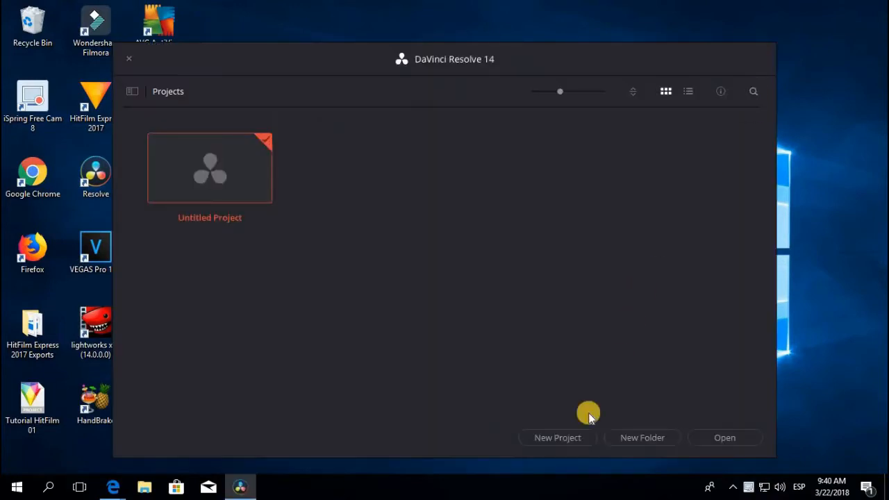
# Create a new project named 'Tutorial 05' from the Project Manager
pyautogui.click(565, 437)
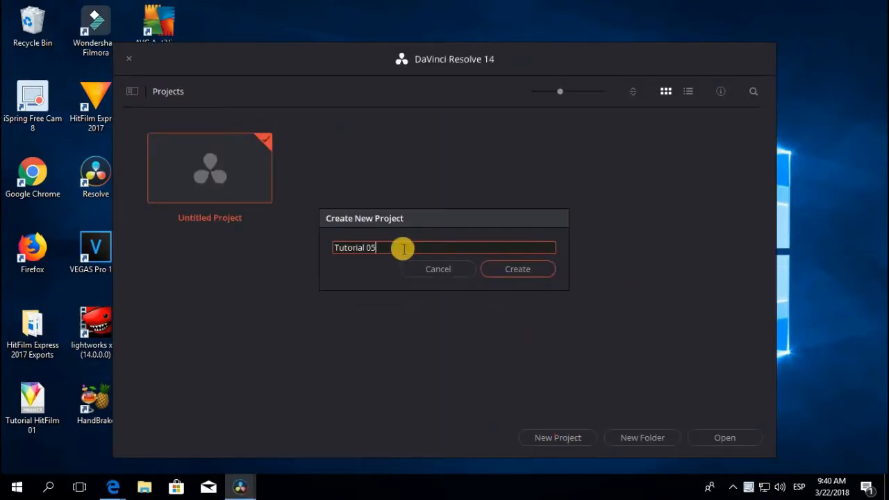
pyautogui.click(496, 269)
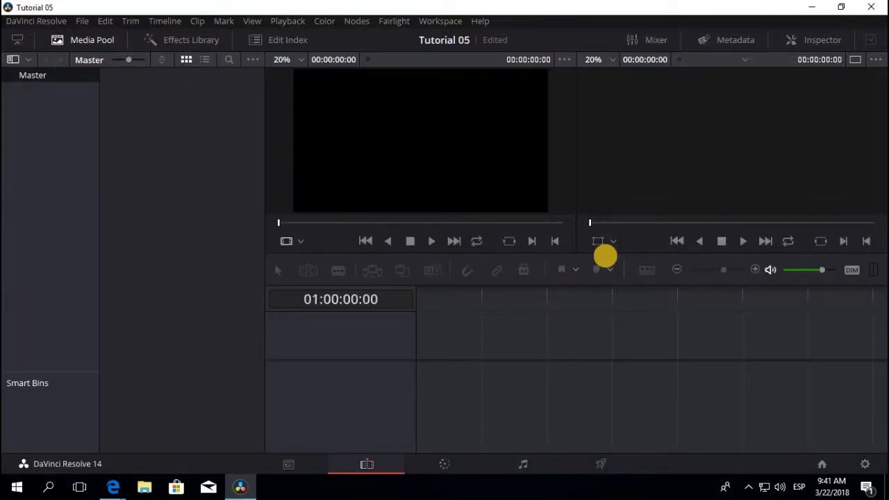
# Import Boxing girl5 from the Pictures folder and drag it onto a new timeline
pyautogui.click(83, 22)
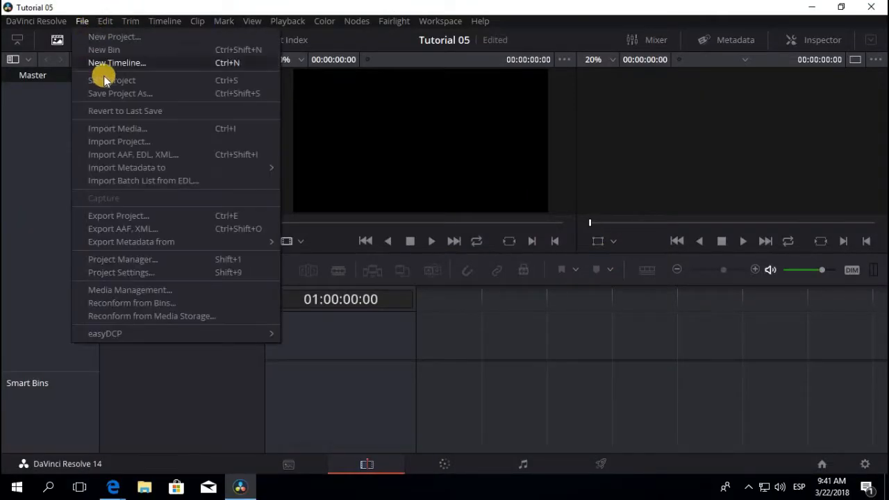
pyautogui.click(132, 125)
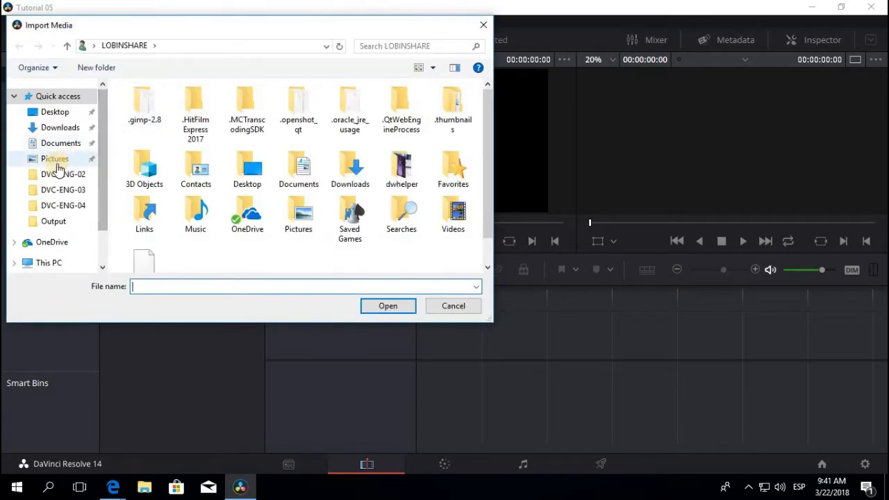
pyautogui.click(56, 158)
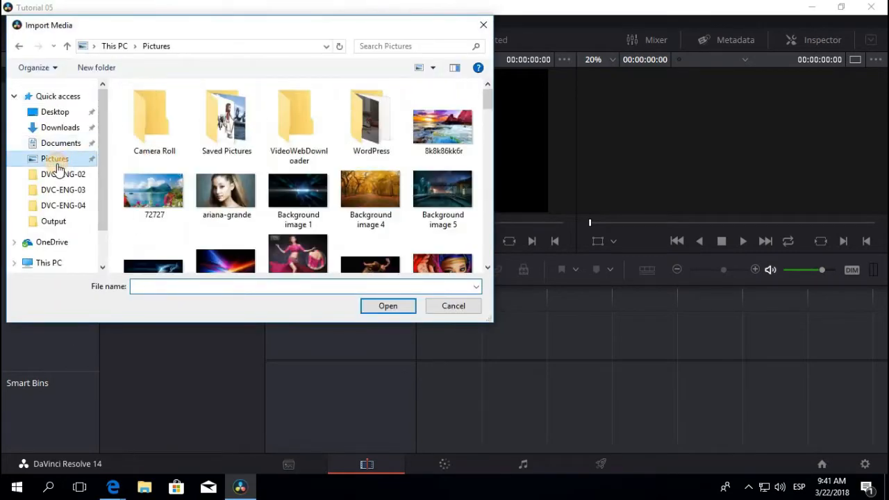
pyautogui.scroll(-5, 251, 178)
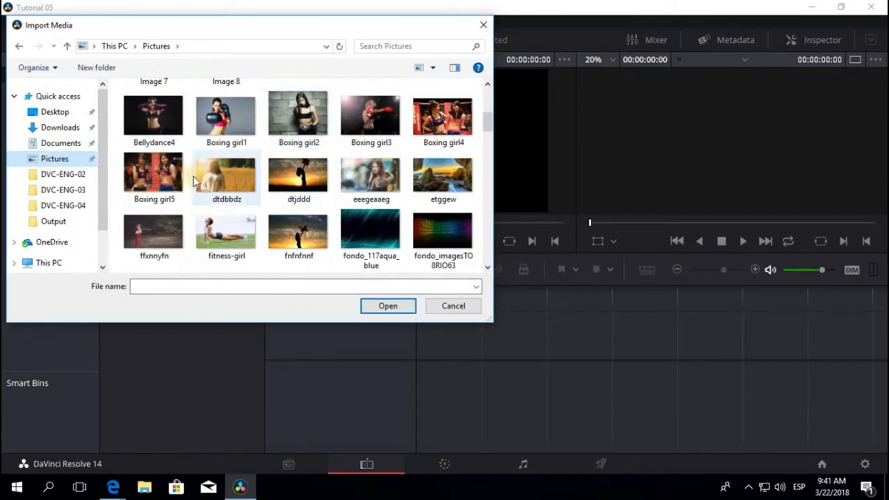
pyautogui.click(165, 179)
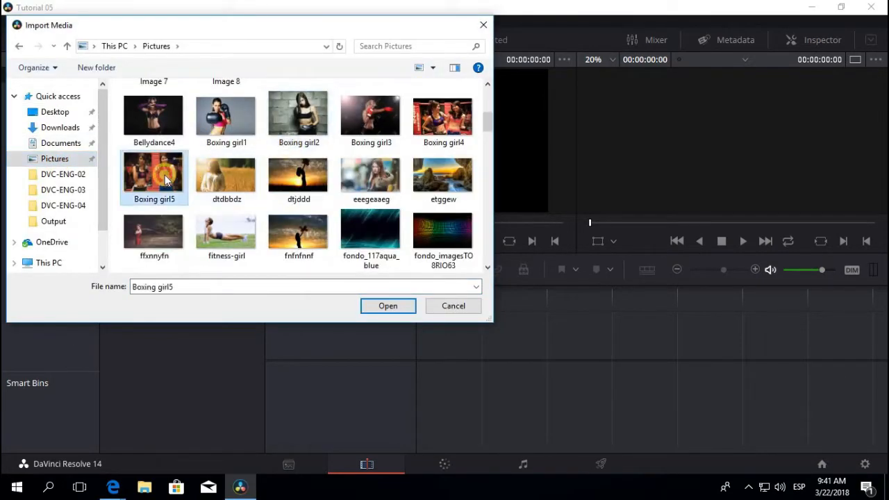
pyautogui.click(375, 309)
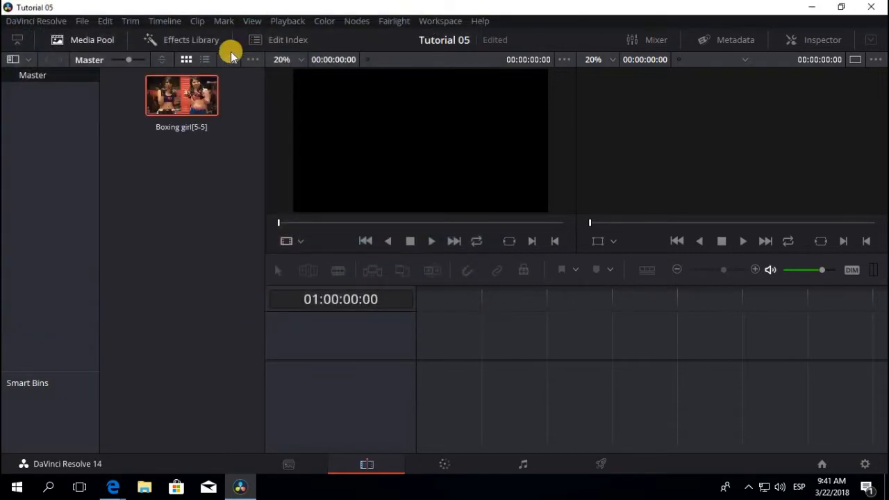
pyautogui.click(182, 100)
pyautogui.moveTo(182, 99); pyautogui.dragTo(421, 357)
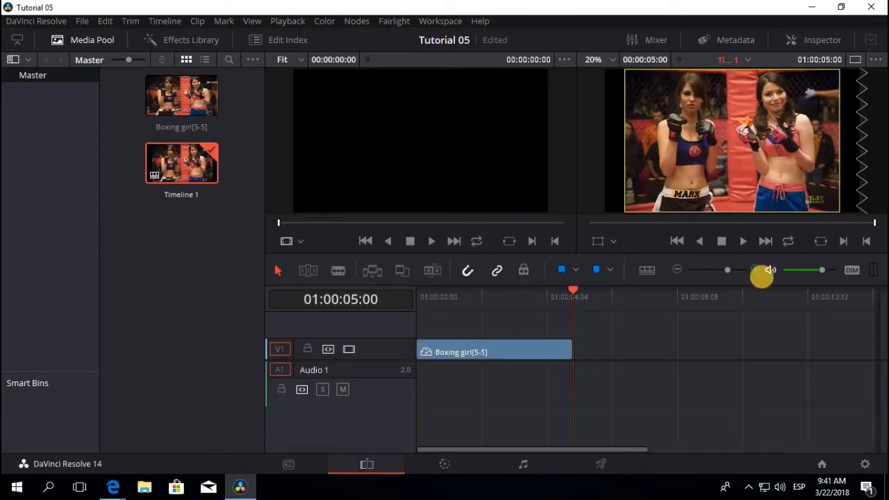
# Adjust the timeline zoom and play Timeline 1 from its start
pyautogui.click(676, 271)
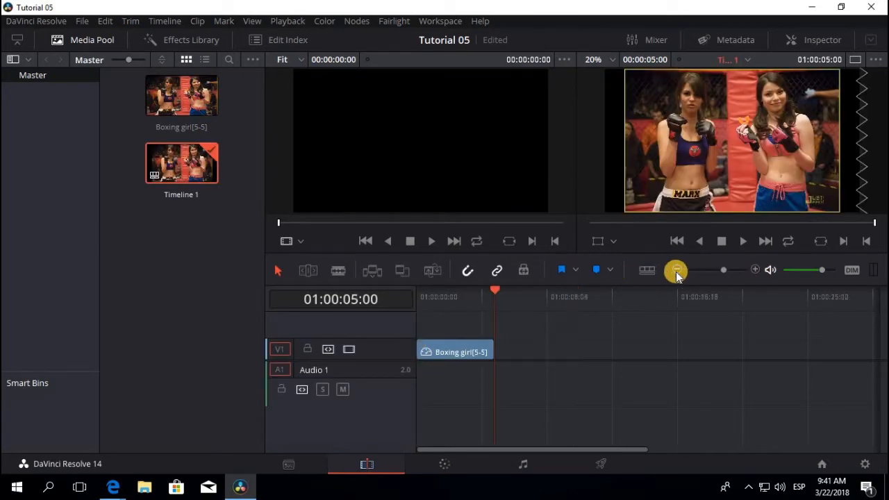
pyautogui.click(753, 271)
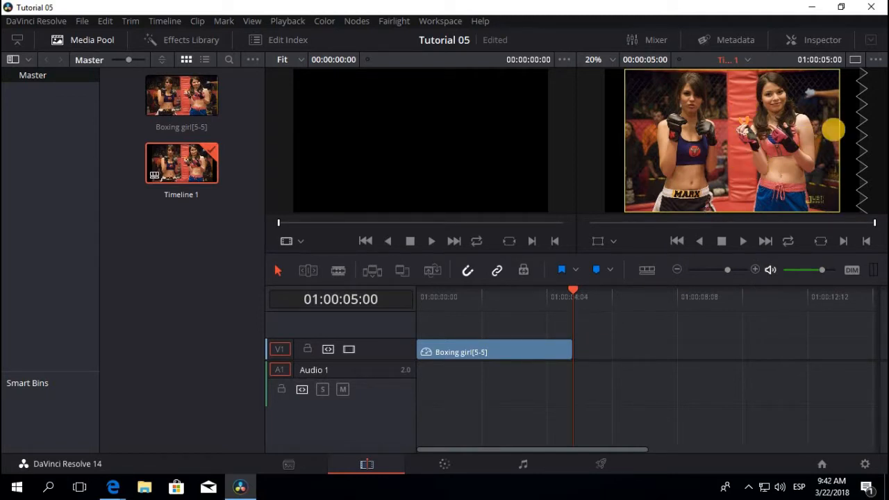
pyautogui.click(418, 300)
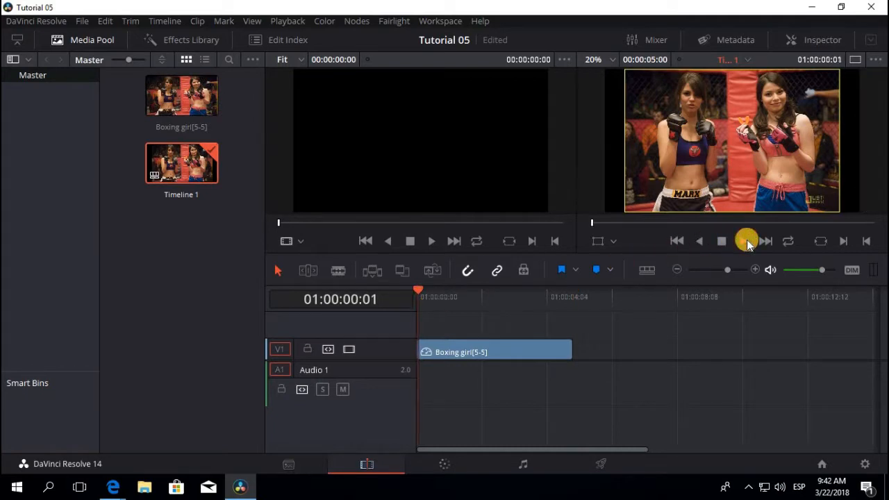
pyautogui.click(747, 242)
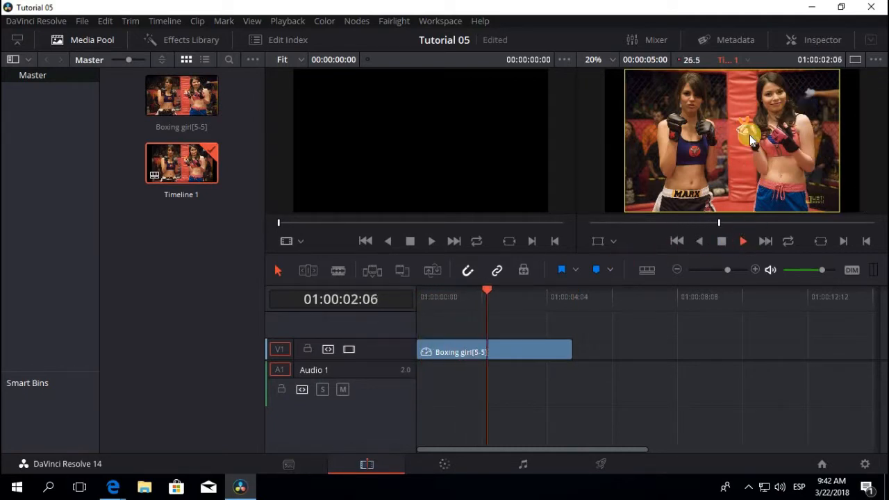
pyautogui.click(722, 241)
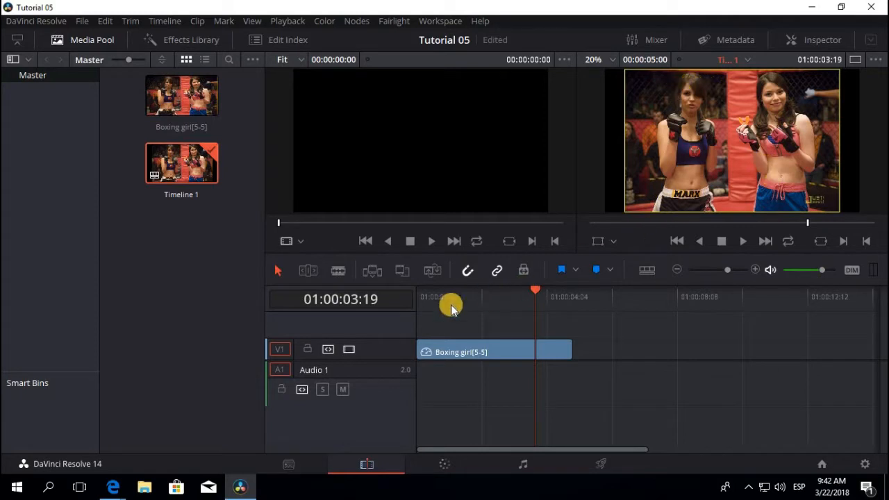
# Scrub the playhead through 01:00:00:00, 01:00:01:14, 01:00:03:03 and 01:00:04:10
pyautogui.click(418, 300)
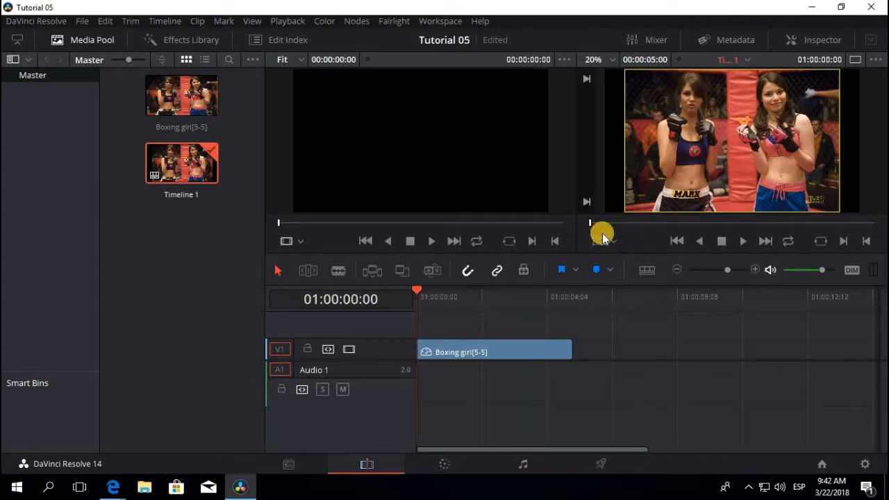
pyautogui.click(466, 298)
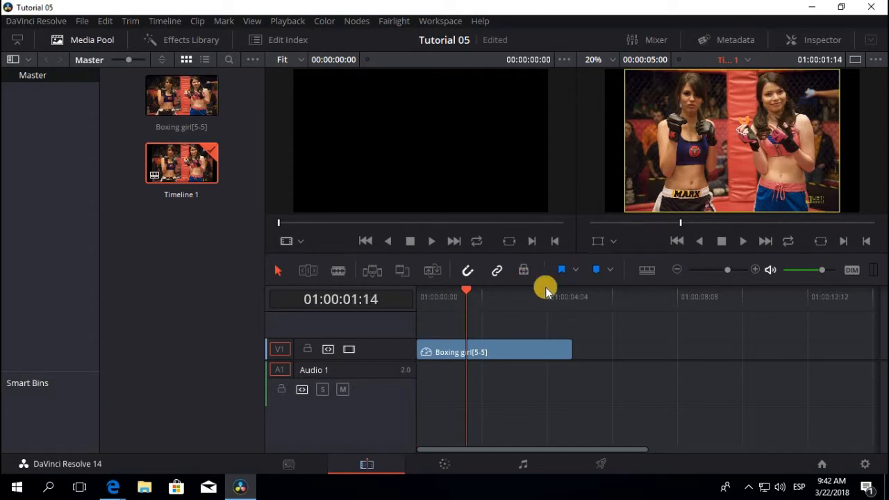
pyautogui.click(514, 300)
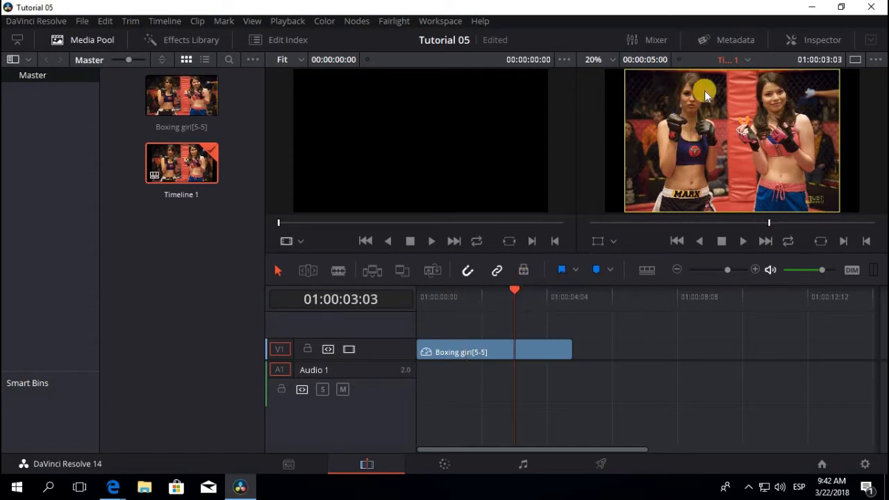
pyautogui.click(554, 298)
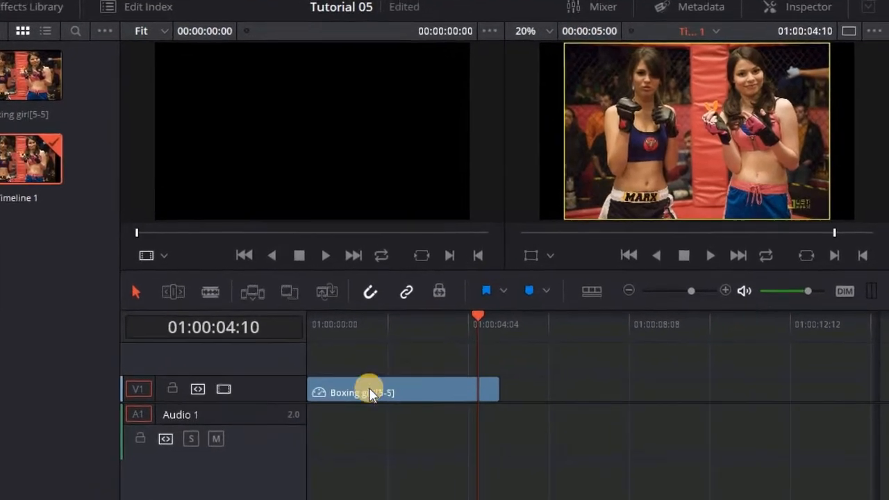
# Show the Boxing girl clip in the Inspector and set a Zoom keyframe at 01:00:00:00
pyautogui.click(363, 393)
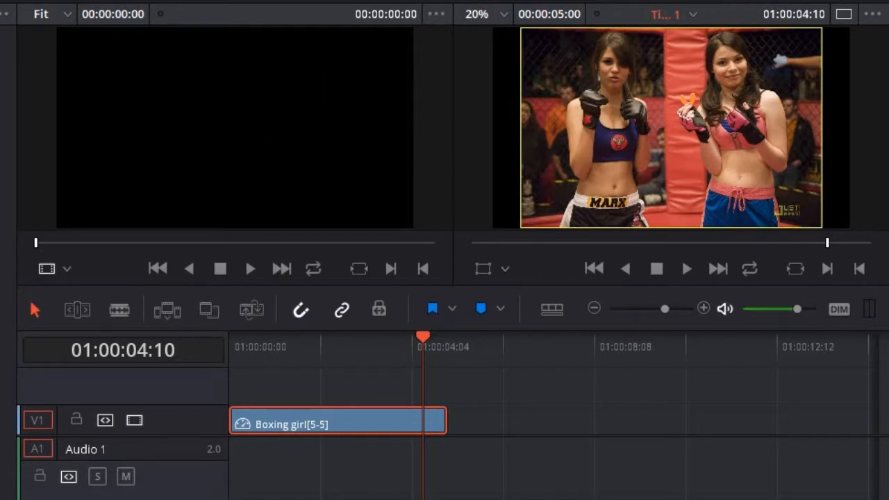
pyautogui.click(855, 2)
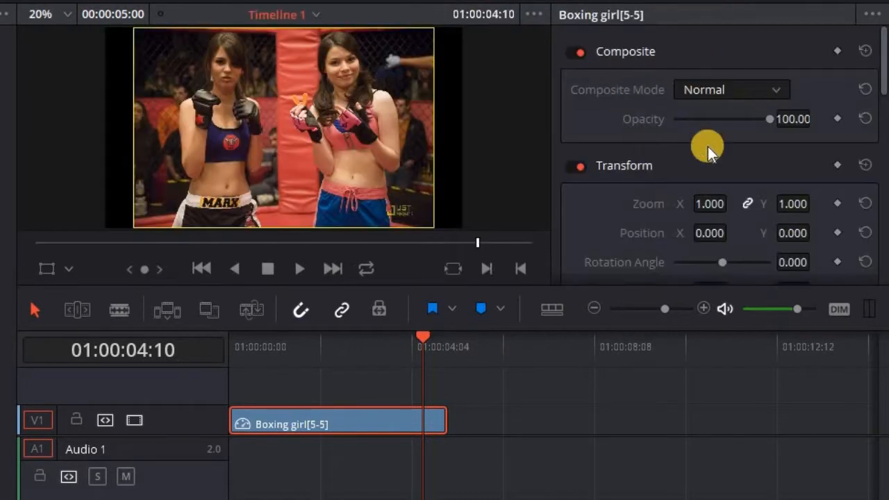
pyautogui.moveTo(881, 75)
pyautogui.mouseDown()
pyautogui.moveTo(873, 186)
pyautogui.moveTo(882, 169)
pyautogui.moveTo(879, 70)
pyautogui.mouseUp()
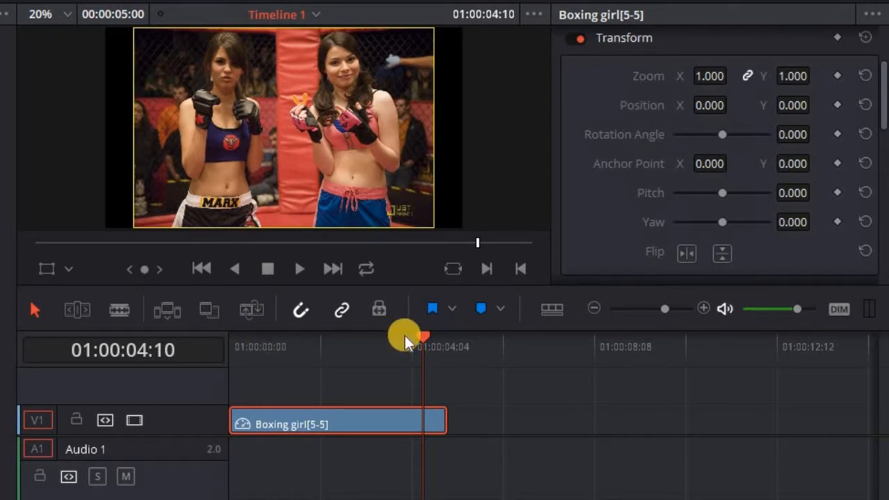
pyautogui.click(236, 351)
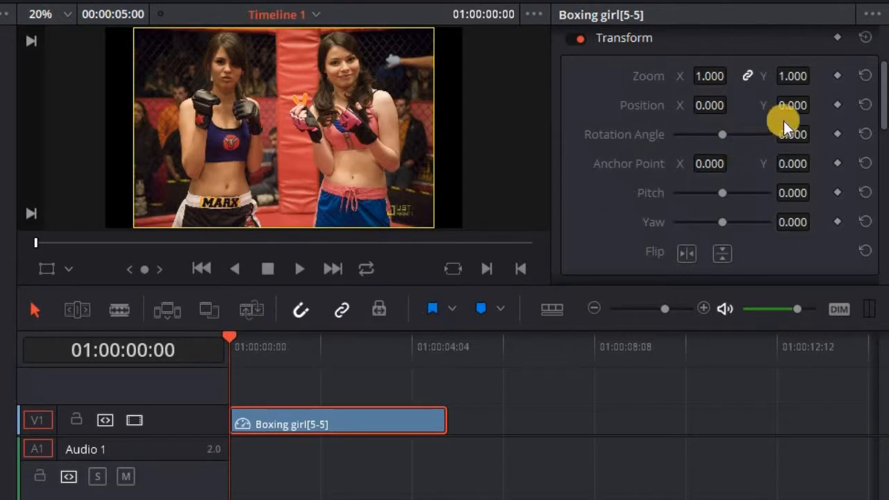
pyautogui.click(836, 74)
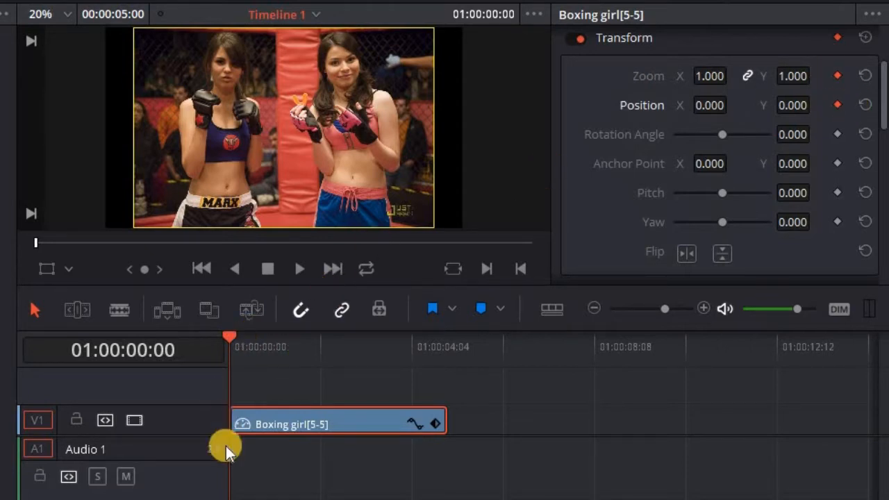
# Move the playhead to 01:00:01:15 and keyframe both Zoom and Position there
pyautogui.click(302, 349)
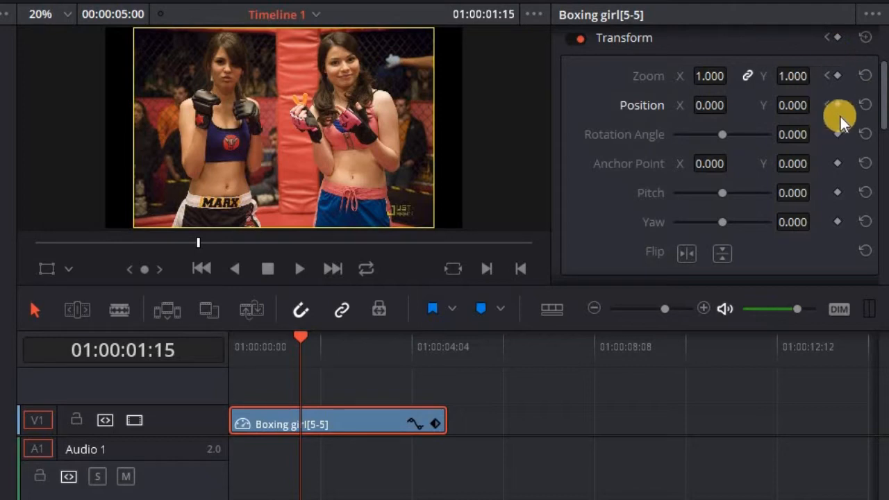
pyautogui.click(841, 77)
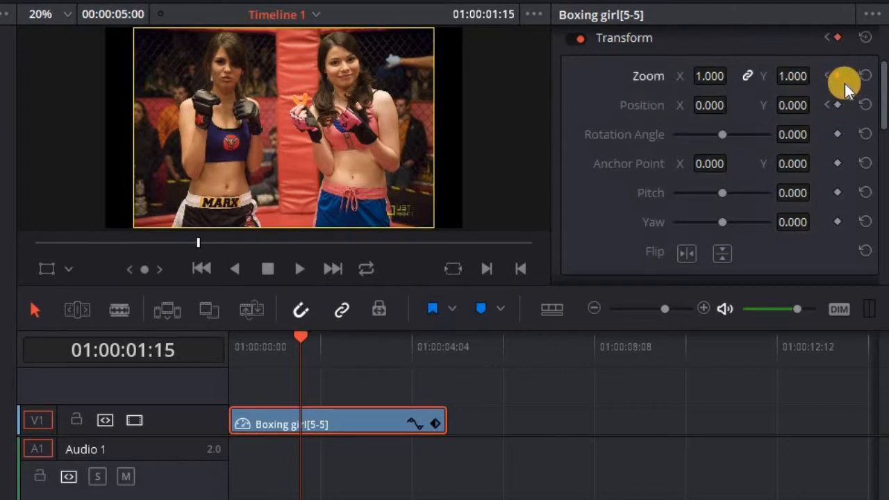
pyautogui.click(838, 105)
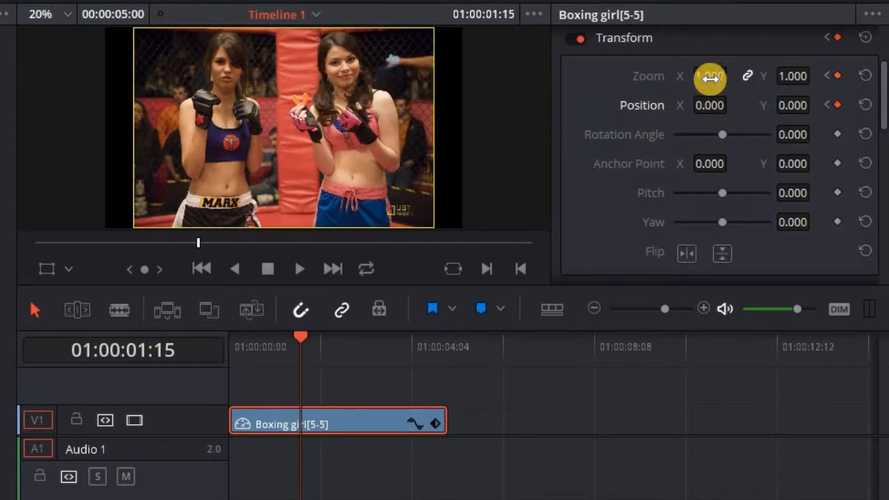
# Raise the clip's Zoom to 2.040 and shift its vertical Position in the Inspector
pyautogui.moveTo(709, 77)
pyautogui.mouseDown()
pyautogui.moveTo(780, 79)
pyautogui.moveTo(701, 91)
pyautogui.mouseUp()
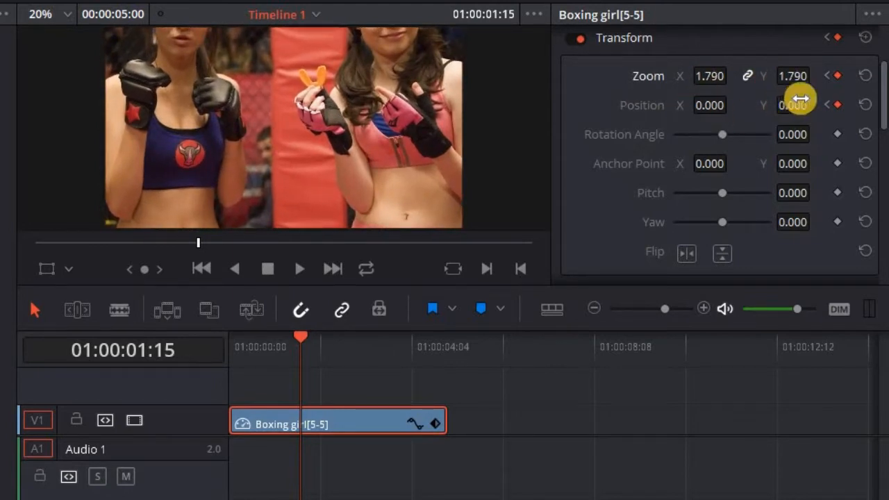
pyautogui.moveTo(793, 105); pyautogui.dragTo(448, 139)
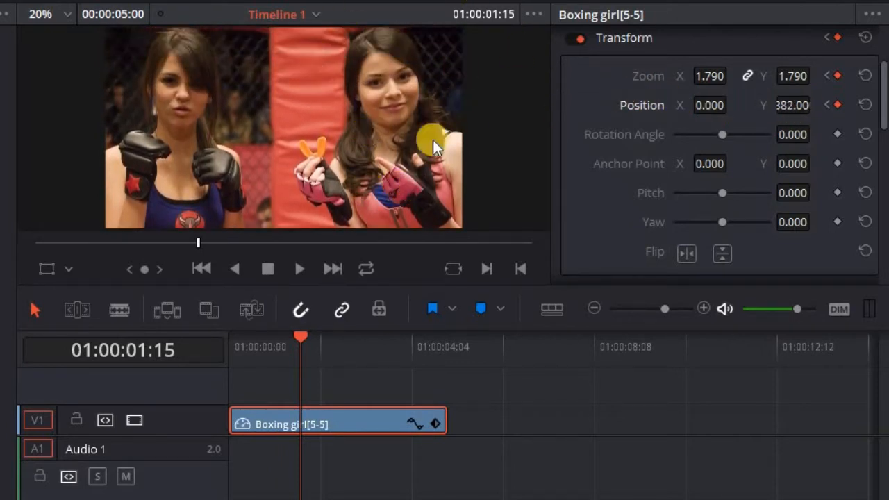
pyautogui.moveTo(788, 105); pyautogui.dragTo(764, 111)
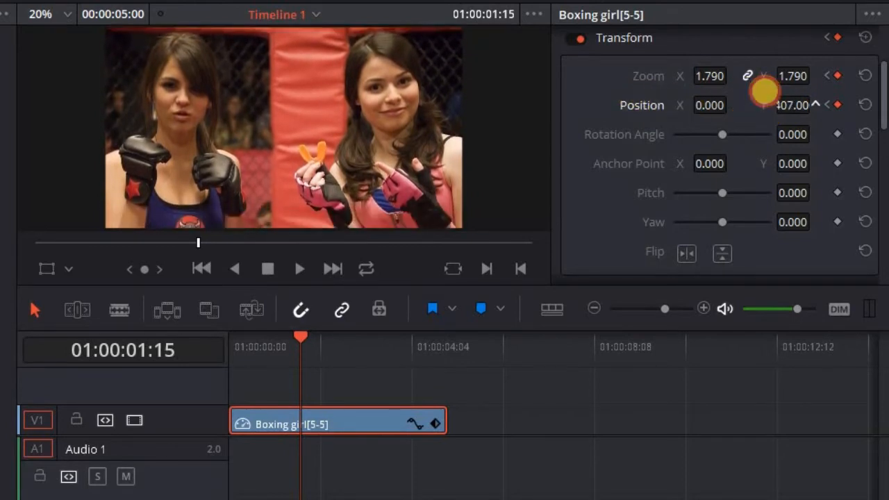
pyautogui.moveTo(711, 75); pyautogui.dragTo(740, 73)
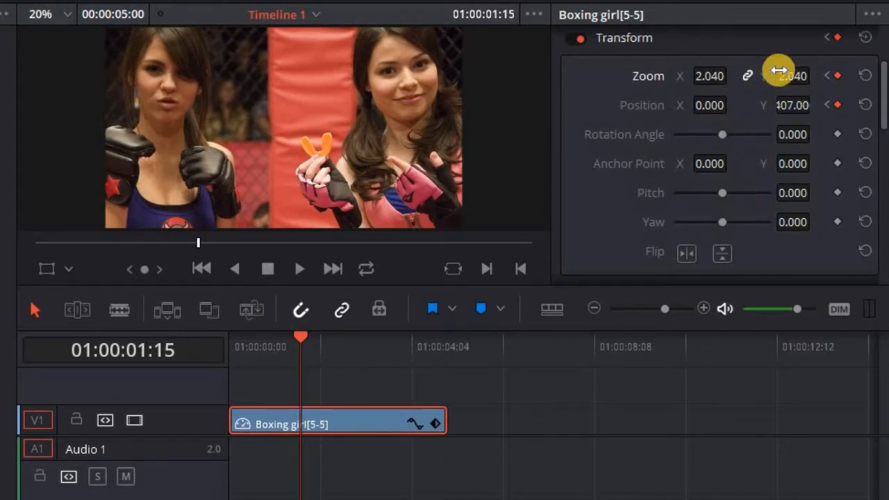
# With the Transform overlay on, drag the image to frame the girl in pink
pyautogui.click(68, 266)
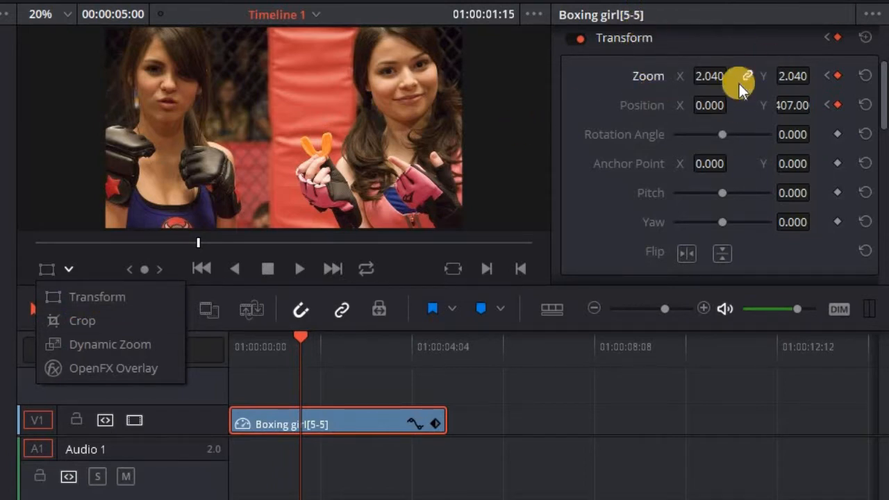
pyautogui.click(101, 297)
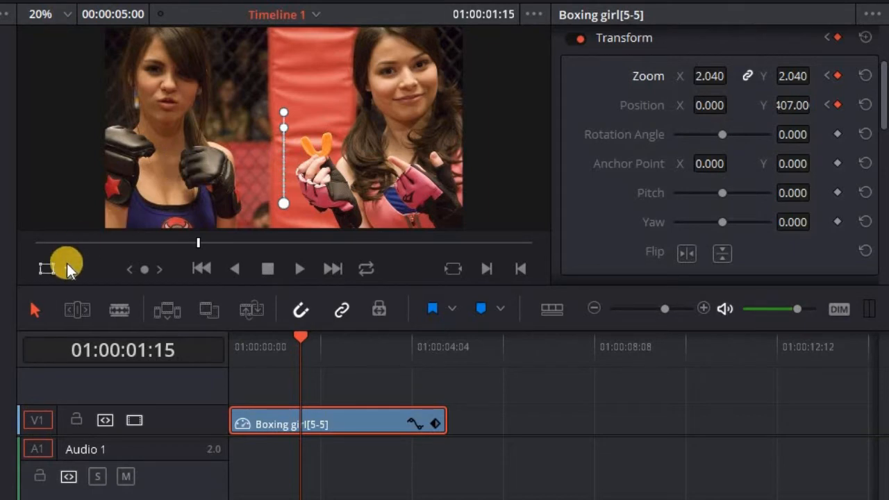
pyautogui.moveTo(173, 141); pyautogui.dragTo(52, 162)
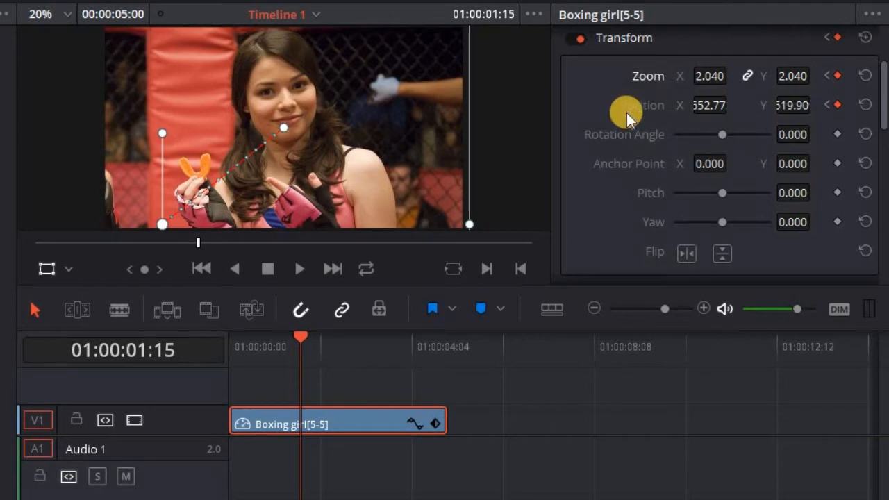
pyautogui.moveTo(300, 339); pyautogui.dragTo(317, 395)
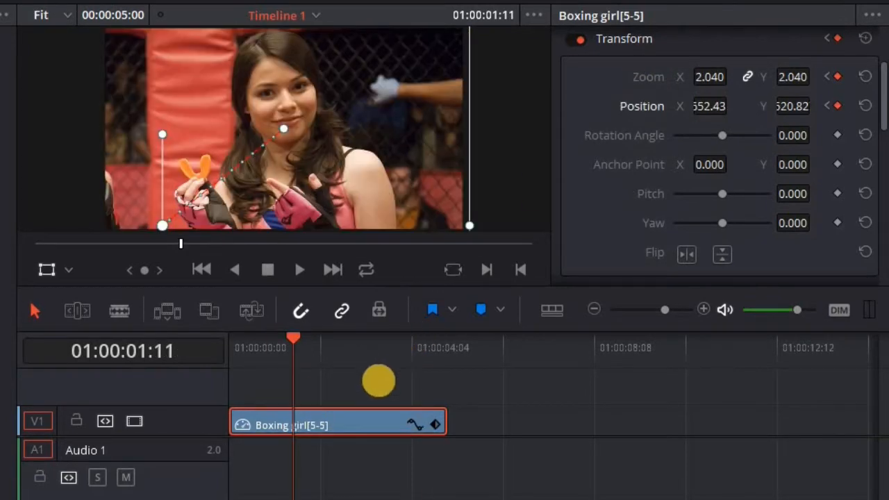
# At 01:00:03:01, add a Position keyframe and pan the zoomed clip onto the left girl
pyautogui.click(370, 384)
pyautogui.click(358, 418)
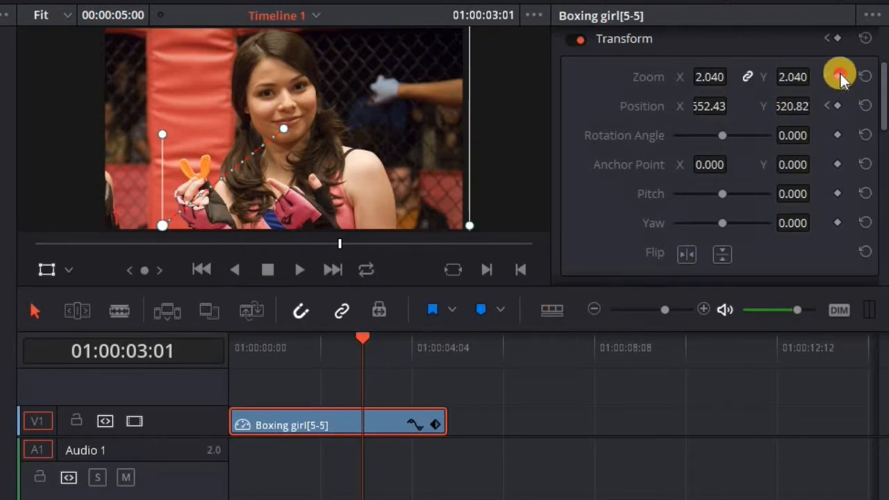
pyautogui.click(836, 106)
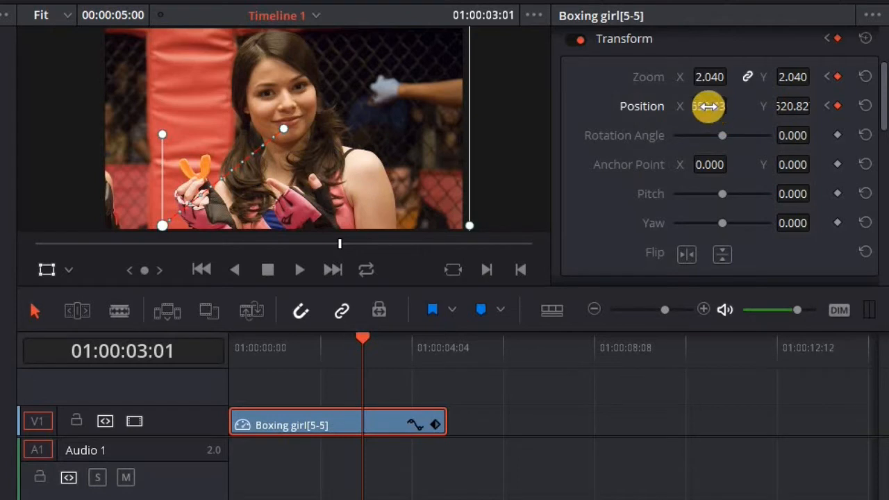
pyautogui.moveTo(707, 106); pyautogui.dragTo(540, 264)
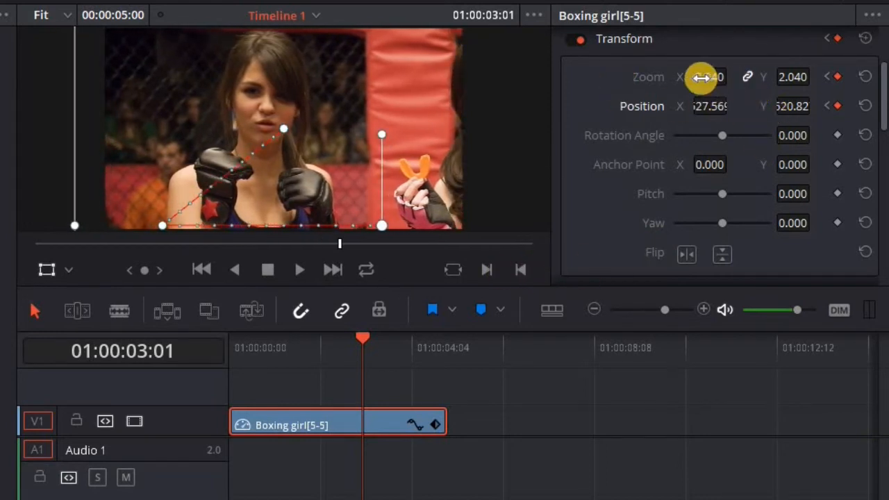
pyautogui.moveTo(227, 117); pyautogui.dragTo(230, 117)
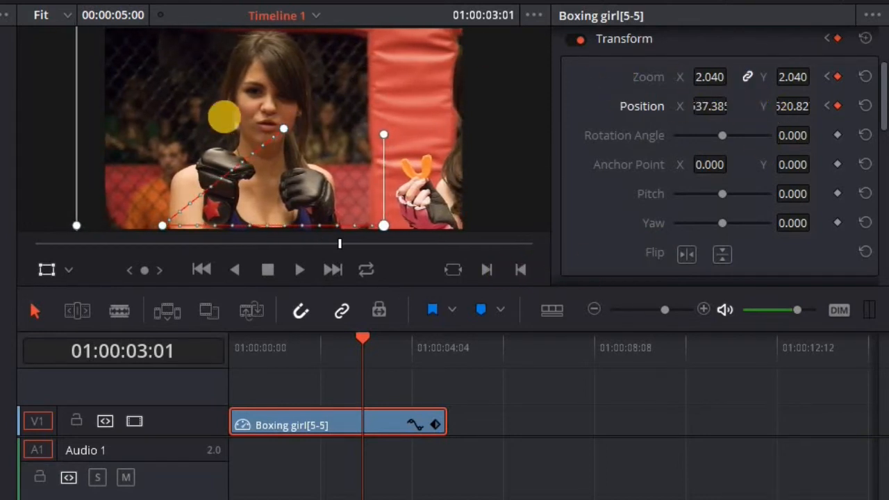
pyautogui.click(70, 266)
pyautogui.click(73, 268)
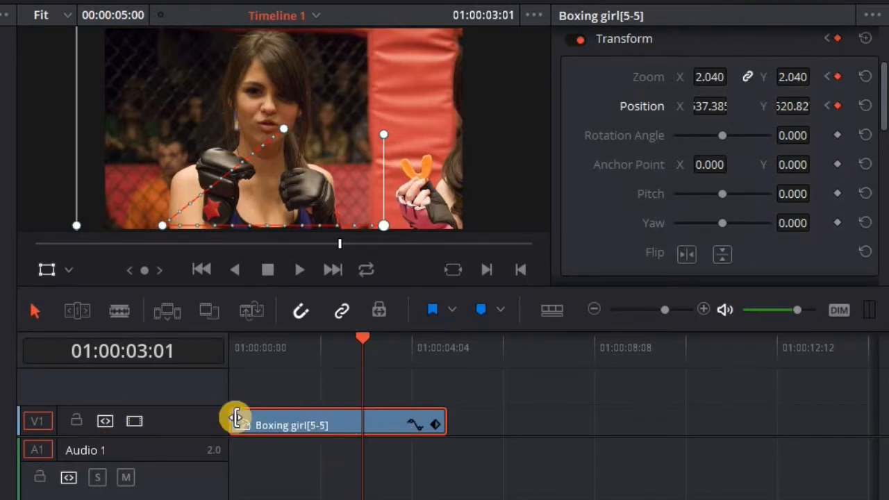
# Step through the keyframes with the previous/next arrows to check the animation
pyautogui.click(827, 77)
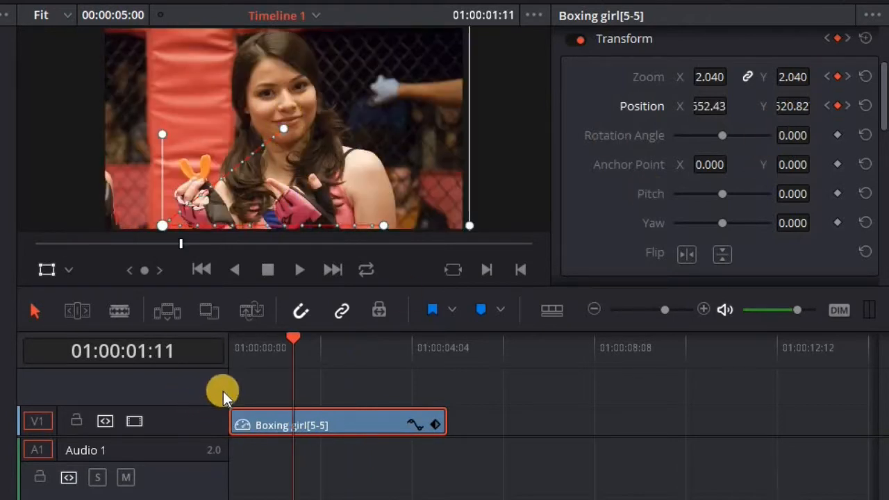
pyautogui.click(828, 77)
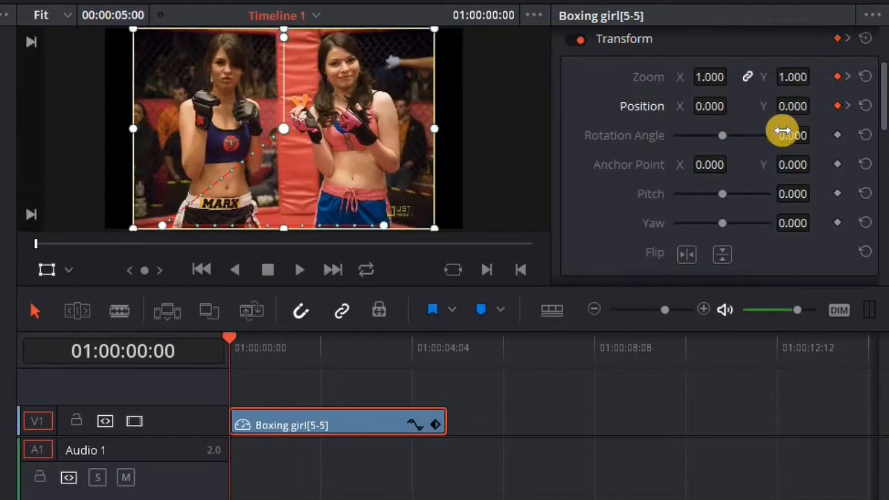
pyautogui.click(849, 77)
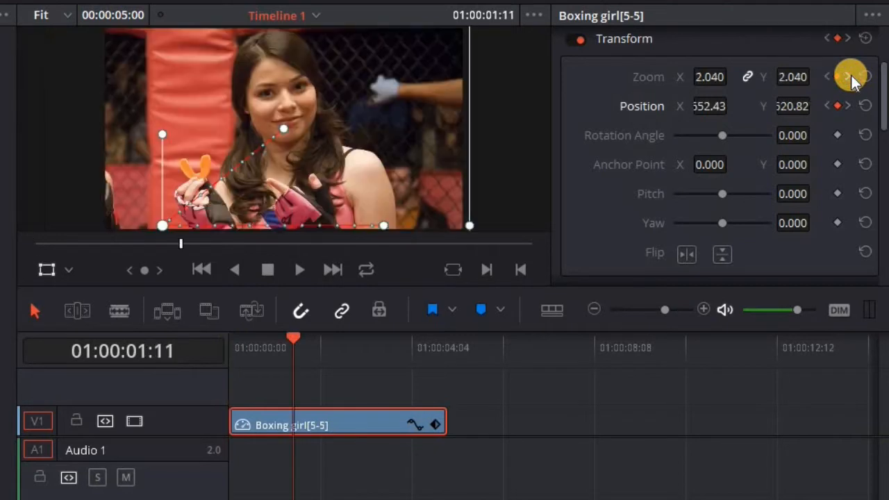
pyautogui.click(848, 77)
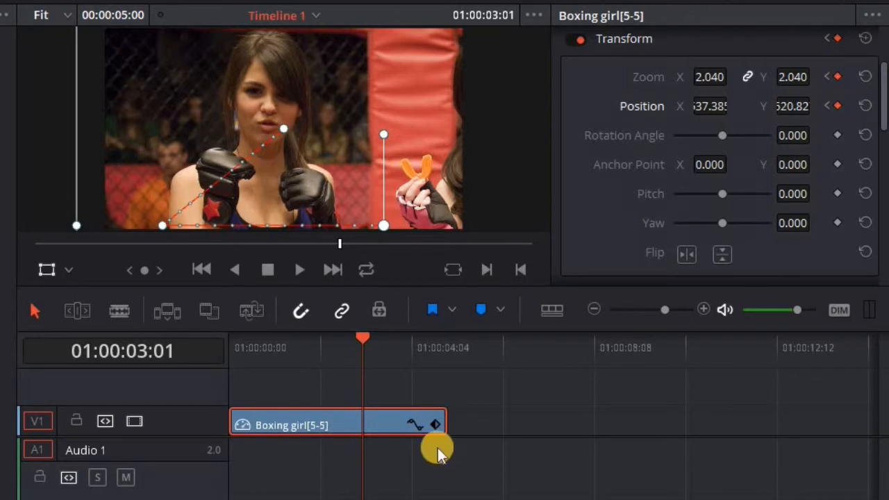
# At 01:00:04:10, keyframe Zoom and Position, zoom out to 1.310 and recentre on both girls
pyautogui.click(424, 342)
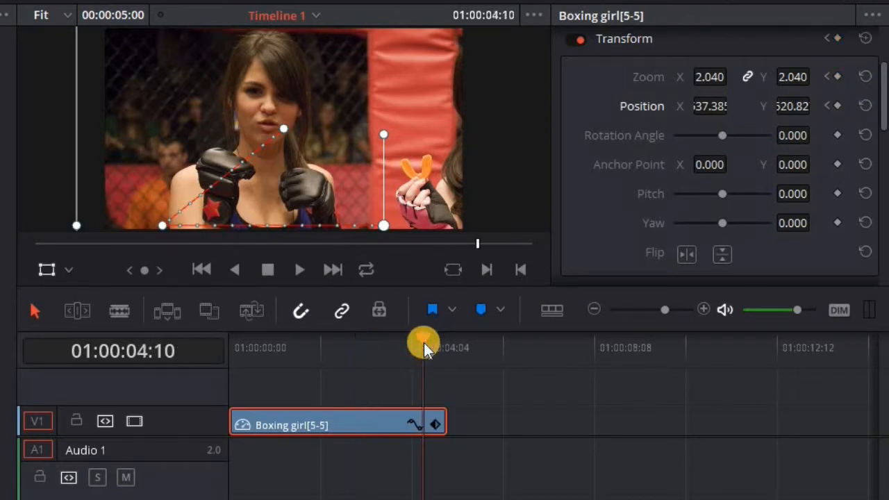
pyautogui.click(837, 77)
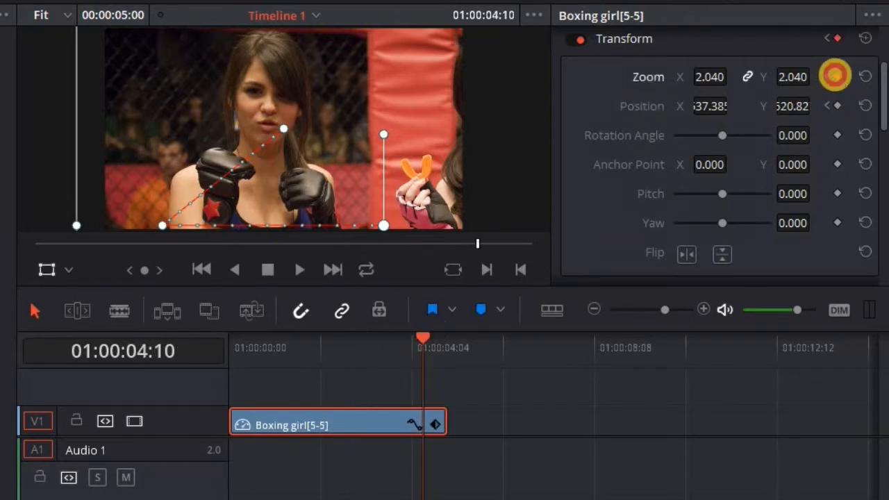
pyautogui.click(837, 106)
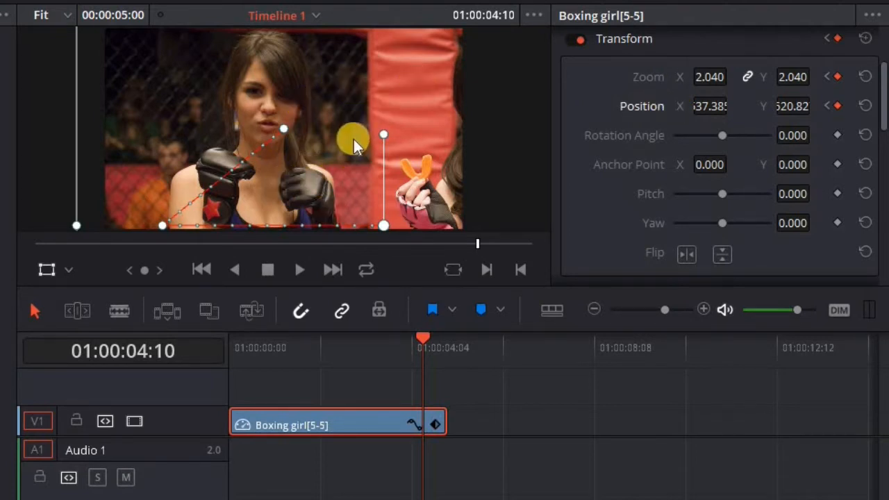
pyautogui.moveTo(710, 77); pyautogui.dragTo(646, 88)
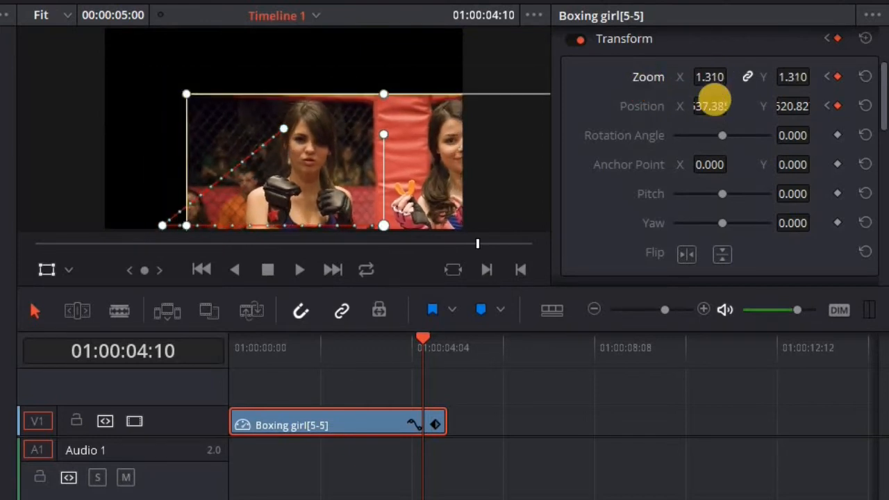
pyautogui.moveTo(721, 108)
pyautogui.mouseDown()
pyautogui.moveTo(557, 109)
pyautogui.moveTo(716, 108)
pyautogui.mouseUp()
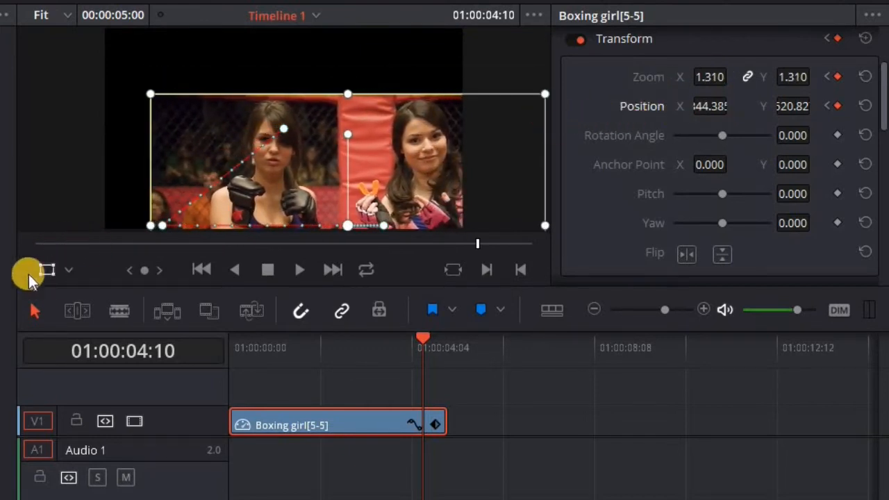
pyautogui.moveTo(401, 197); pyautogui.dragTo(348, 138)
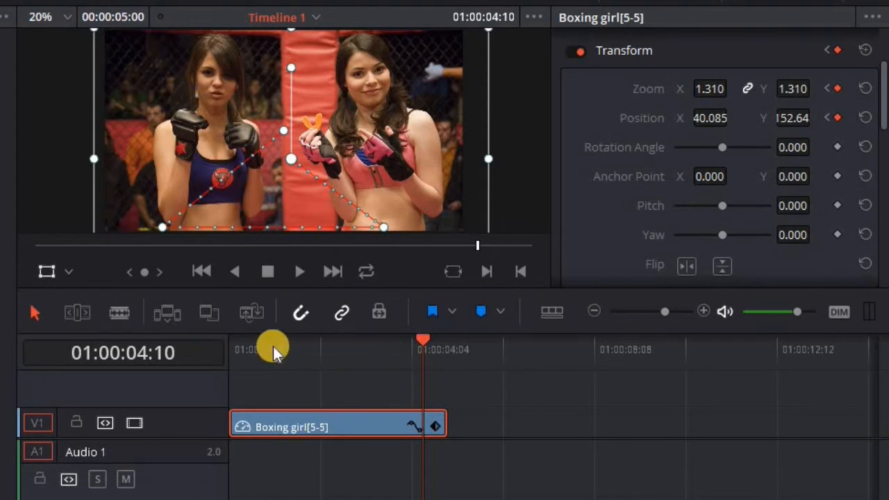
pyautogui.click(240, 348)
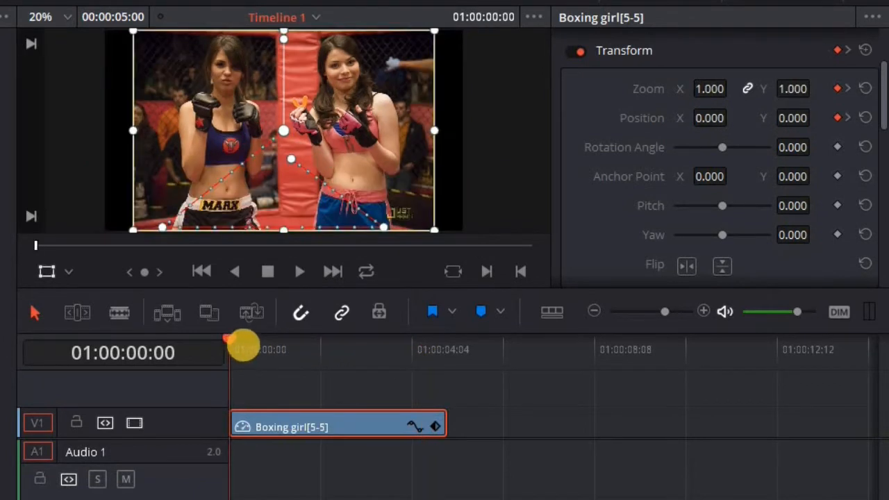
# Hide the Transform overlay, play the animation, and step back through all keyframes to 01:00:00:00
pyautogui.click(46, 272)
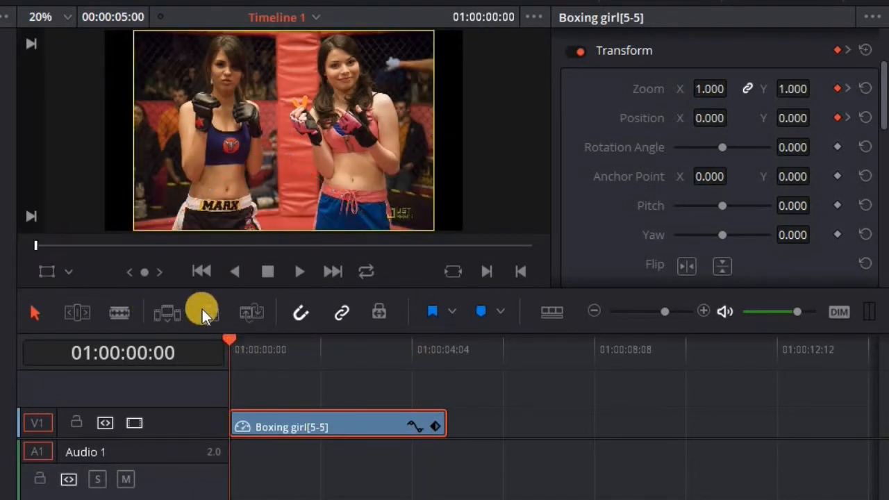
pyautogui.click(299, 273)
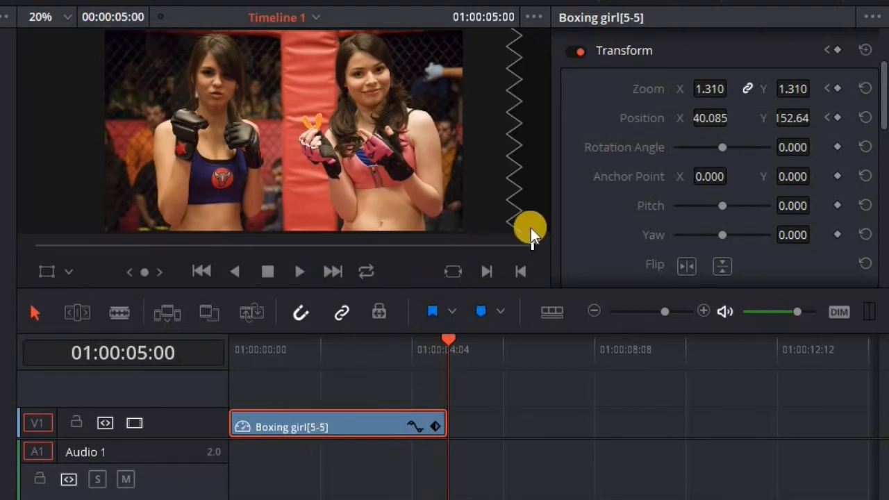
pyautogui.click(829, 89)
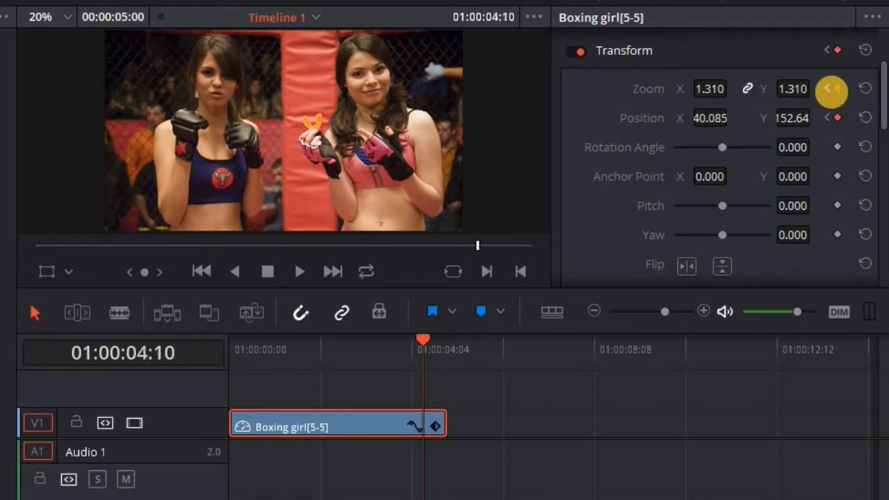
pyautogui.click(828, 89)
pyautogui.click(828, 89)
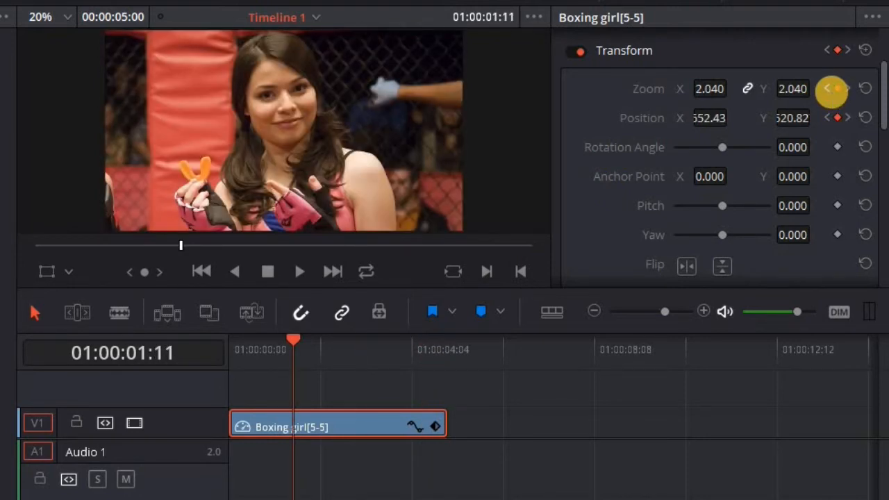
pyautogui.click(828, 89)
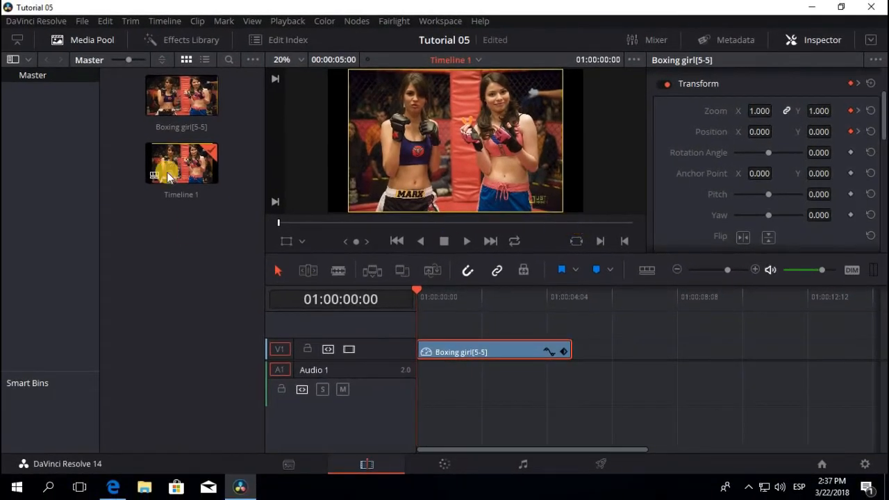
# Import How To Organize from This PC > Videos into the Media Pool, then show source and timeline viewers side by side
pyautogui.click(78, 22)
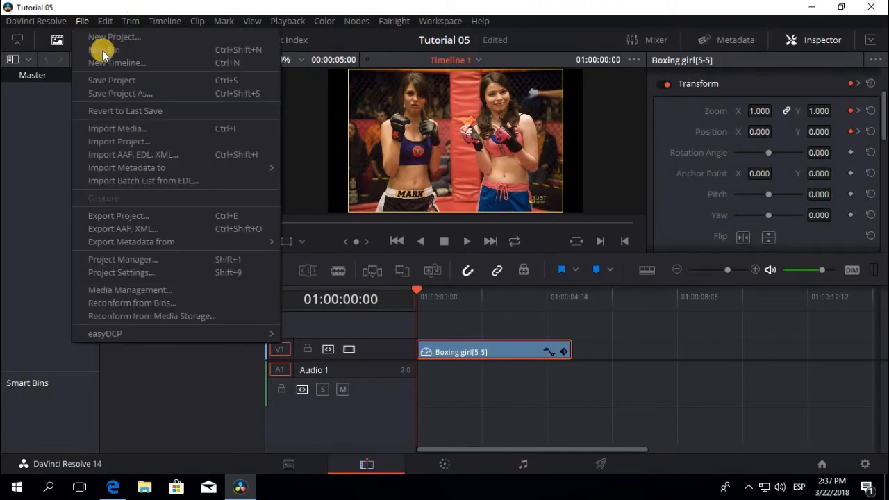
pyautogui.click(137, 125)
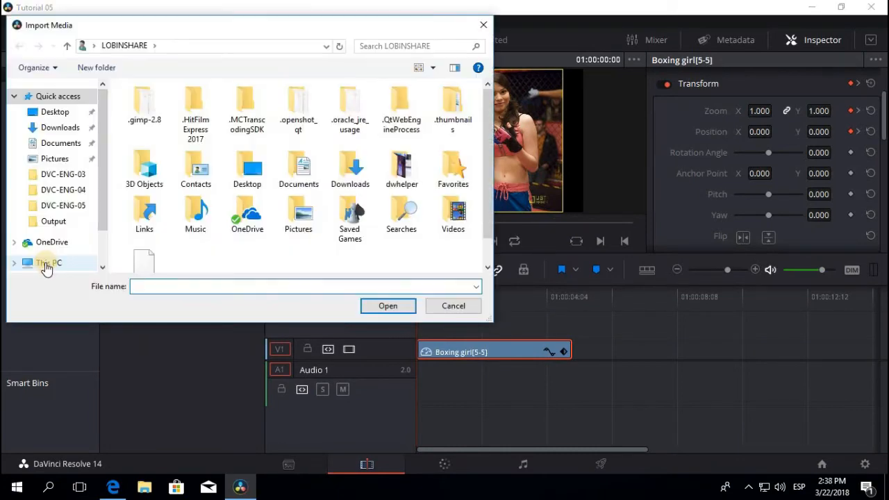
pyautogui.click(49, 262)
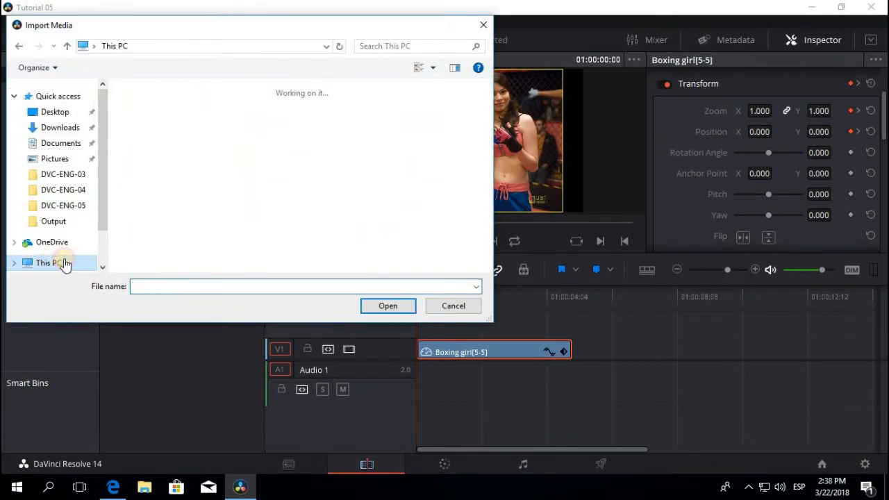
pyautogui.doubleClick(184, 232)
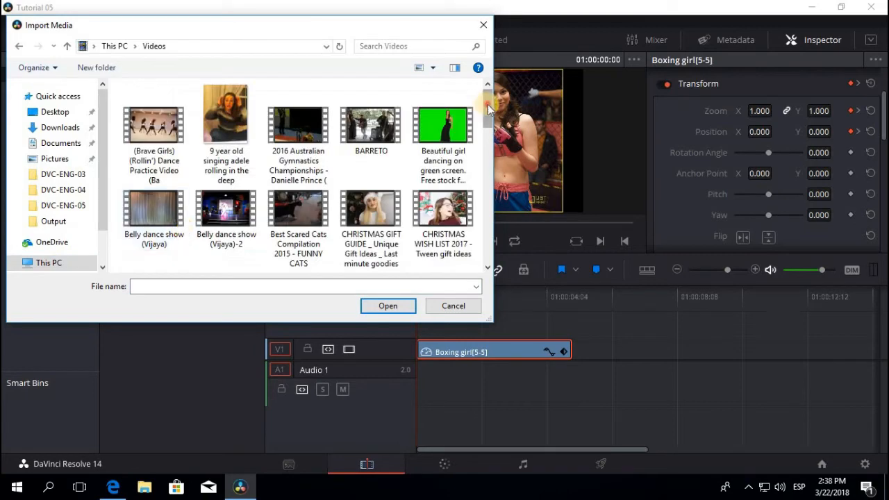
pyautogui.scroll(-5, 410, 174)
pyautogui.click(398, 221)
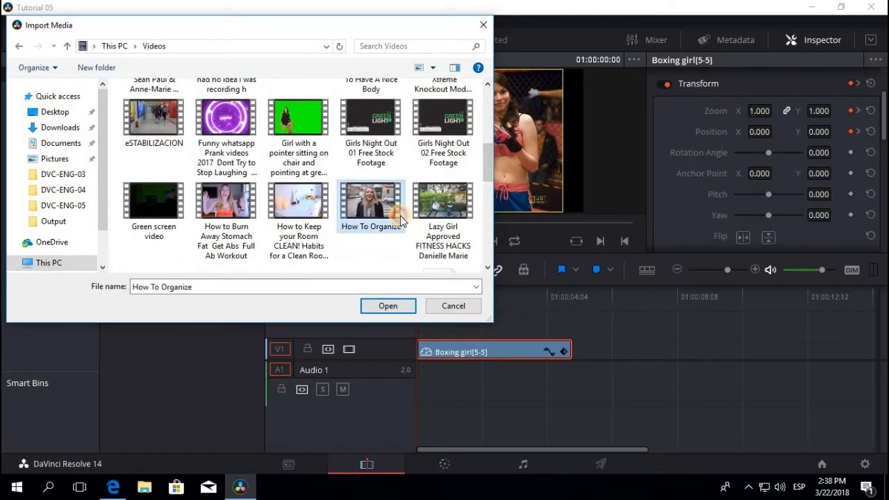
pyautogui.click(401, 305)
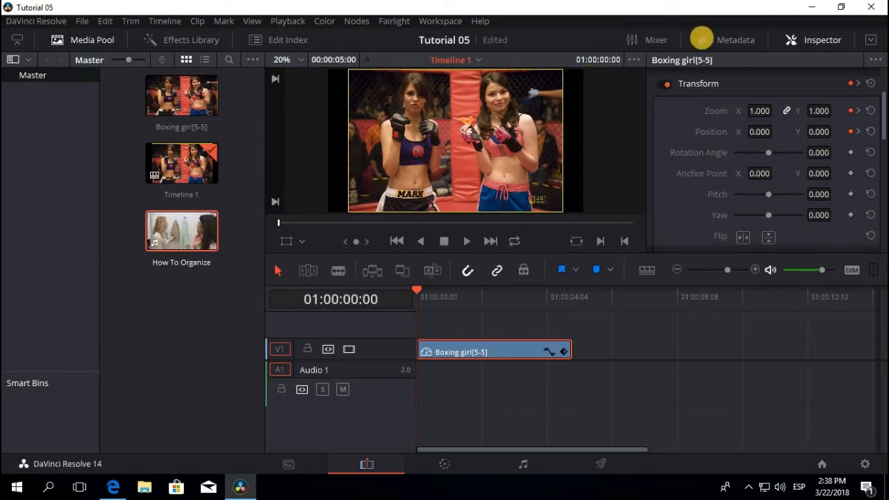
pyautogui.click(815, 40)
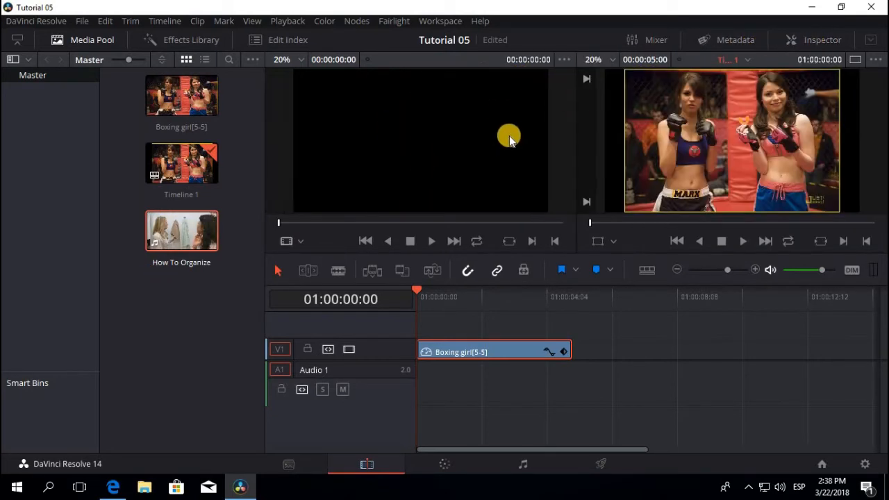
# Preview the end of How To Organize and mark the in point at 00:05:52:17, leaving 00:00:09:11
pyautogui.click(173, 245)
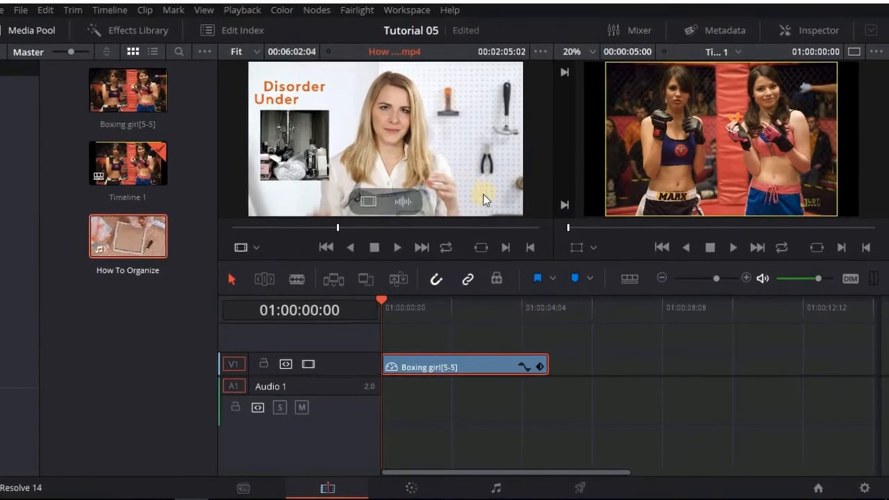
pyautogui.click(524, 228)
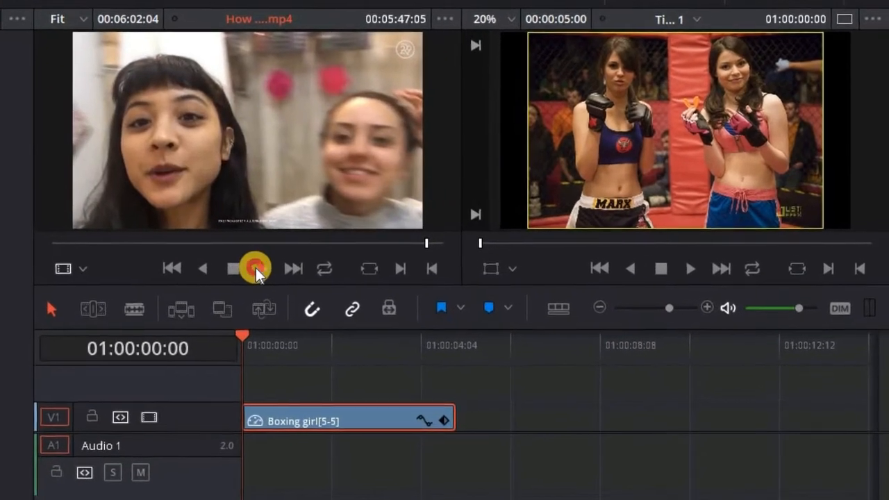
pyautogui.click(290, 264)
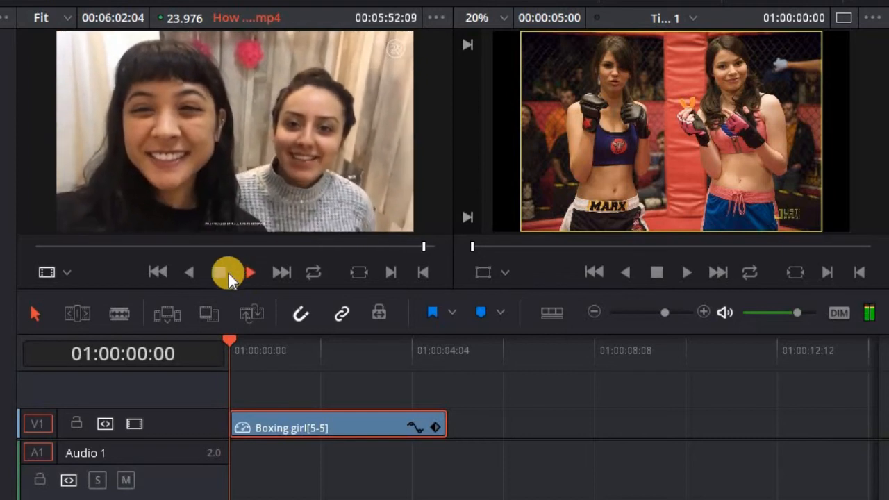
pyautogui.click(229, 273)
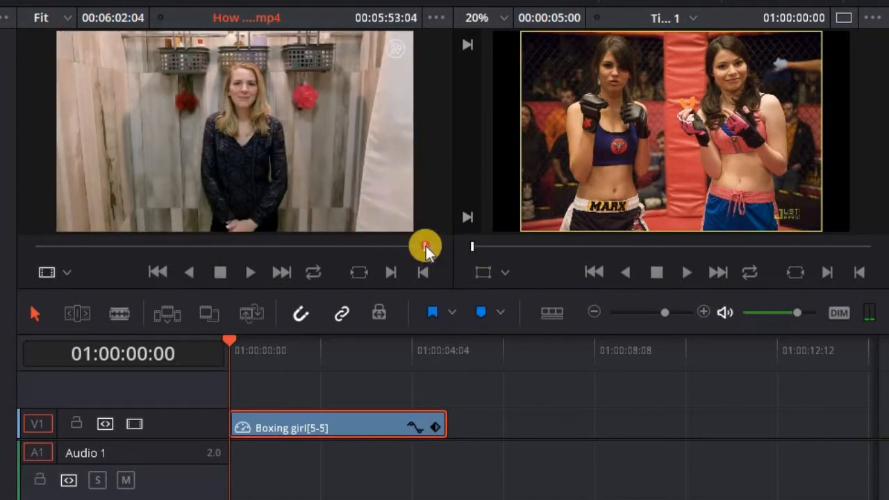
pyautogui.click(425, 246)
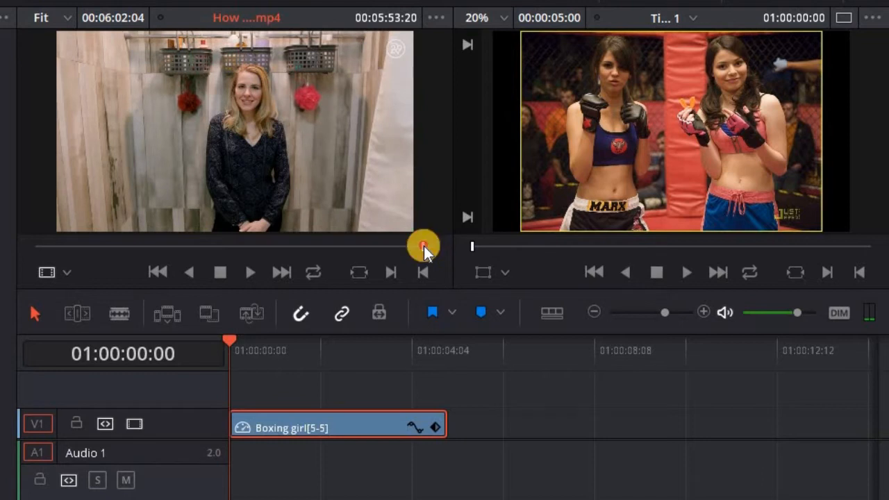
pyautogui.click(424, 246)
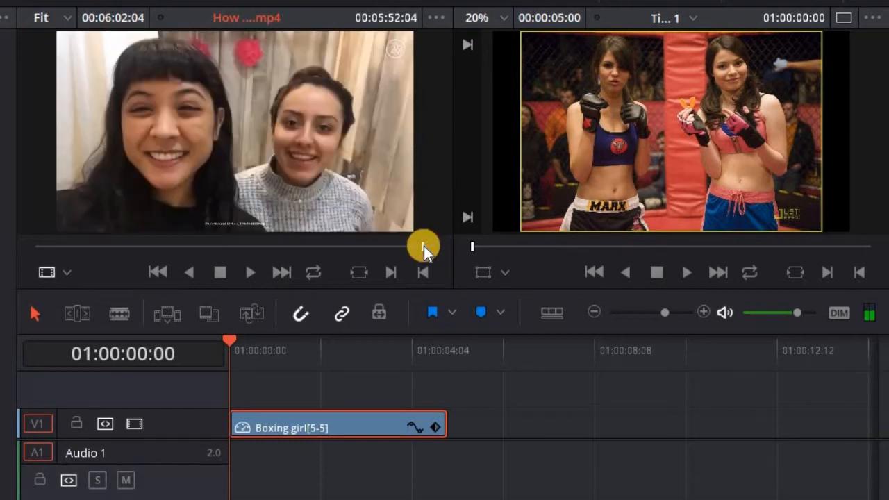
pyautogui.press('space')
pyautogui.press('space')
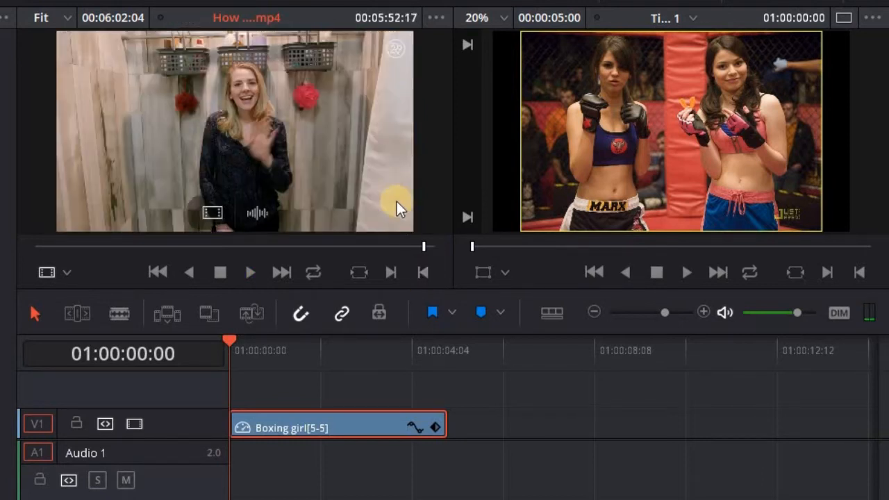
pyautogui.click(391, 272)
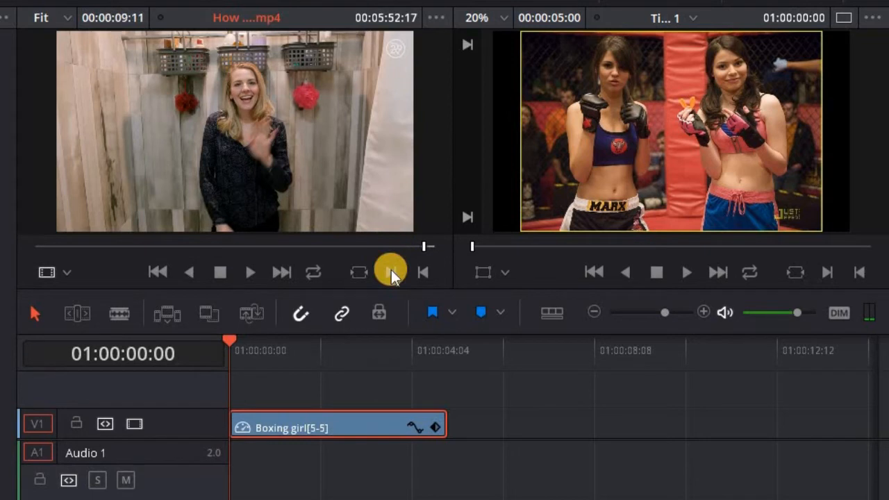
pyautogui.click(248, 280)
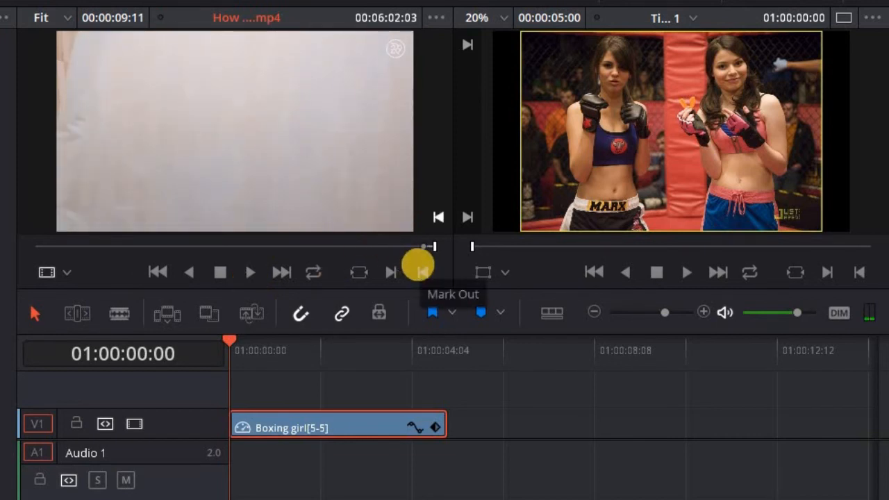
# Place the trimmed How To Organize clip after Boxing girl on V1 and play it back
pyautogui.moveTo(382, 177); pyautogui.dragTo(458, 394)
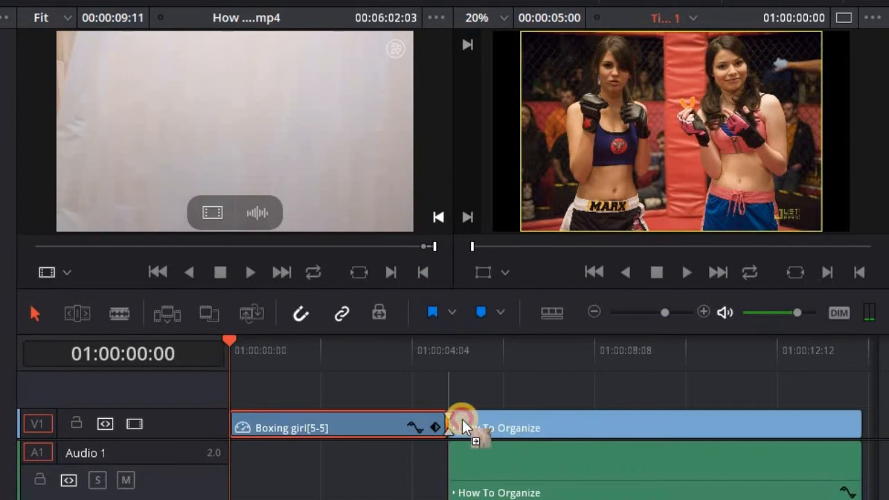
pyautogui.click(450, 361)
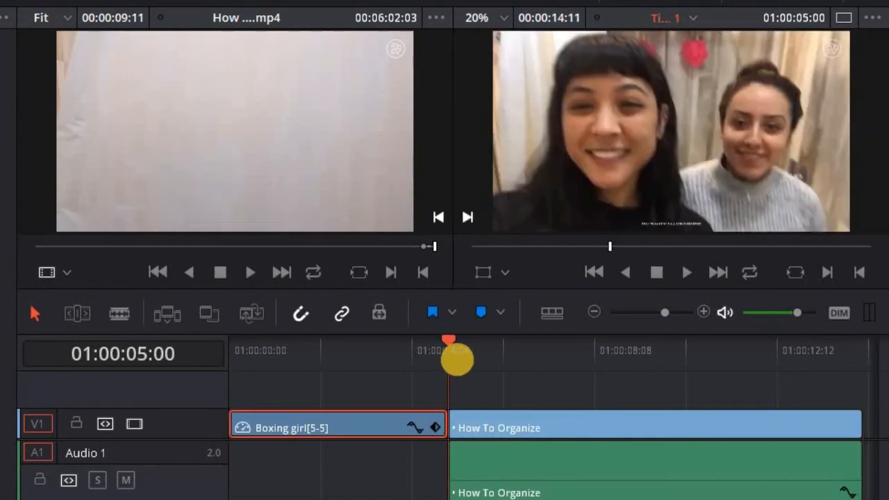
pyautogui.click(684, 271)
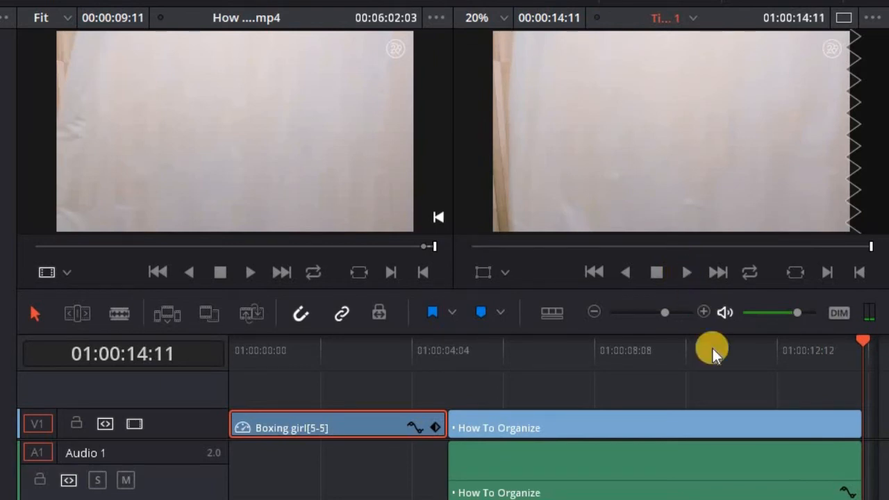
# Select How To Organize, show its Transform settings in the Inspector, and park the playhead at its start
pyautogui.click(690, 423)
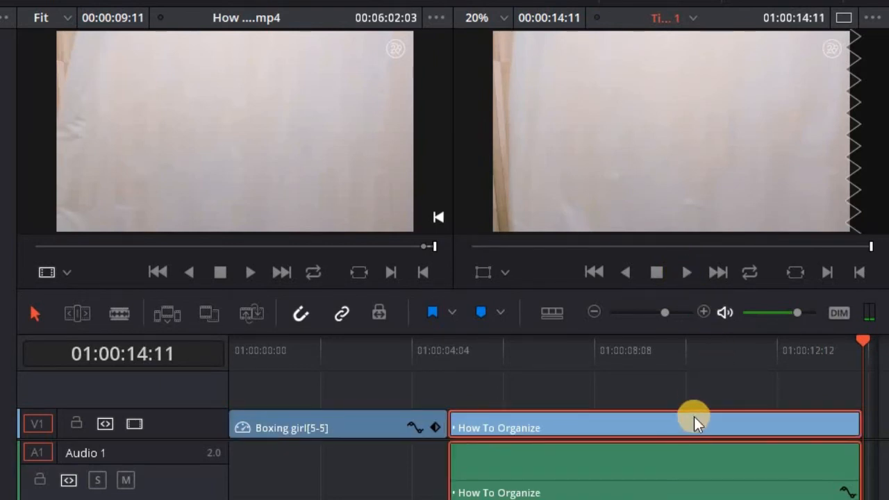
pyautogui.click(793, 4)
pyautogui.moveTo(881, 112)
pyautogui.mouseDown()
pyautogui.moveTo(875, 168)
pyautogui.moveTo(875, 60)
pyautogui.moveTo(881, 109)
pyautogui.mouseUp()
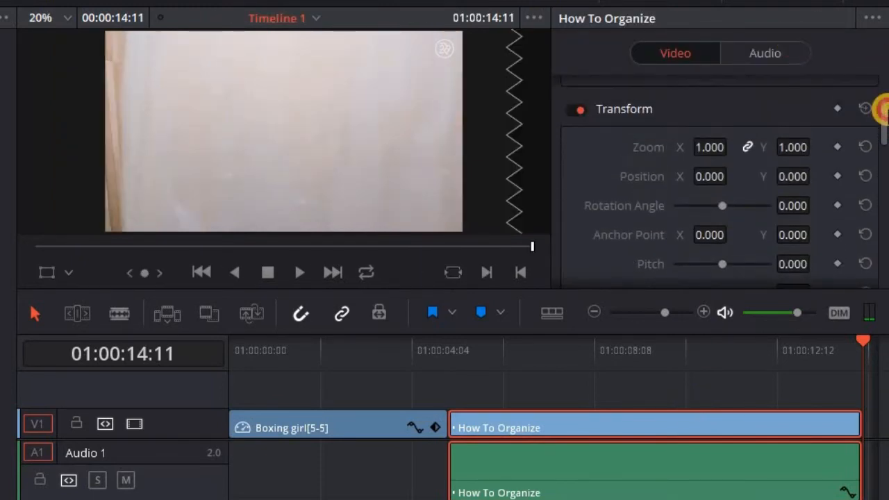
pyautogui.click(453, 358)
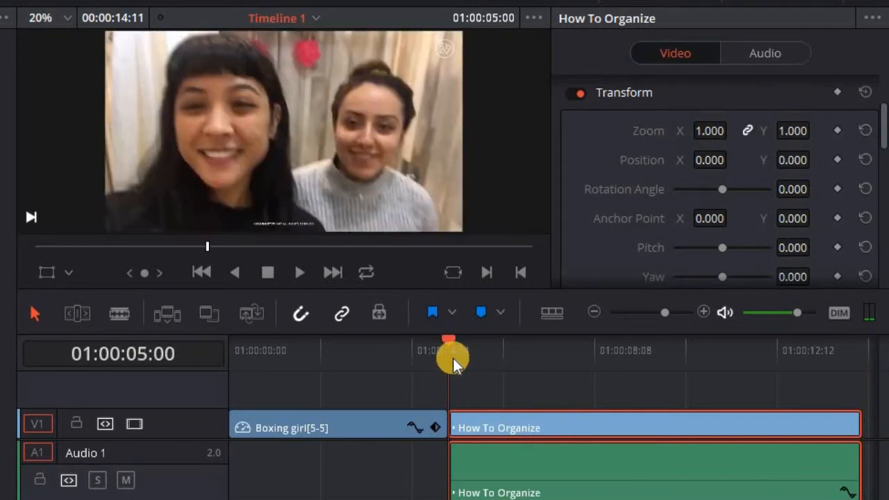
# Play through the clip, then set a Zoom keyframe at 1.000 at its start, 01:00:05:00
pyautogui.click(298, 274)
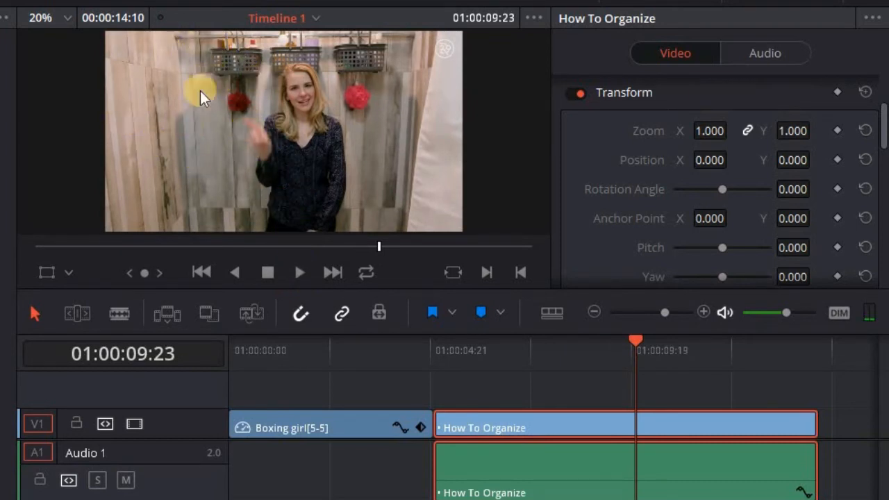
pyautogui.press('space')
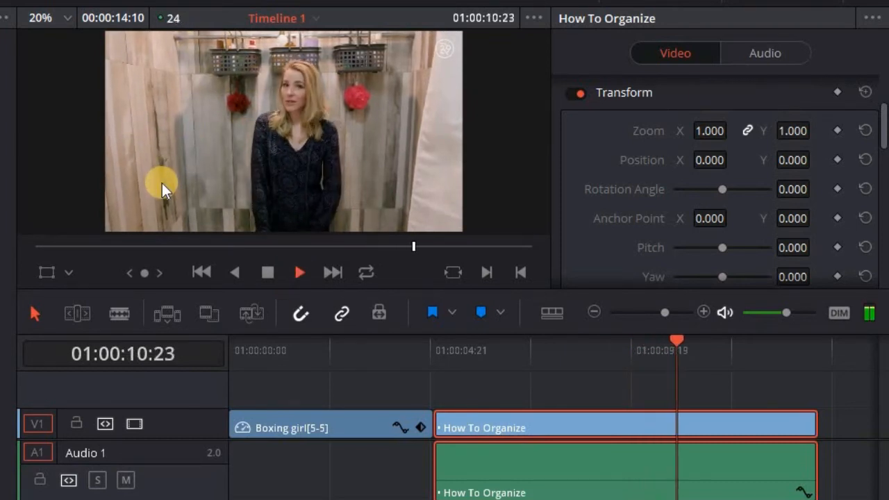
pyautogui.press('space')
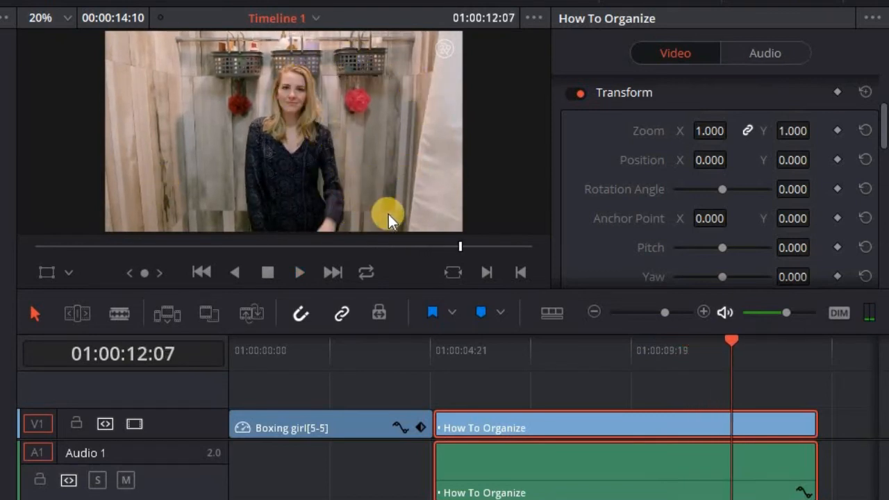
pyautogui.press('space')
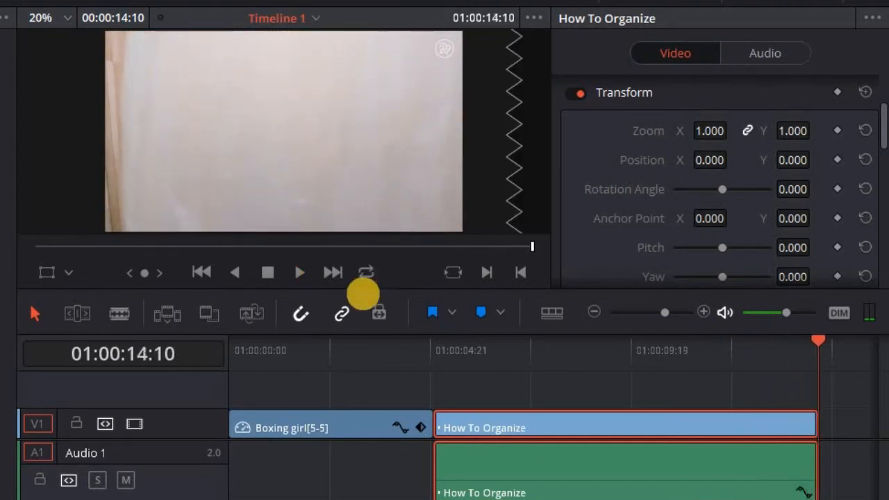
pyautogui.press('Up')
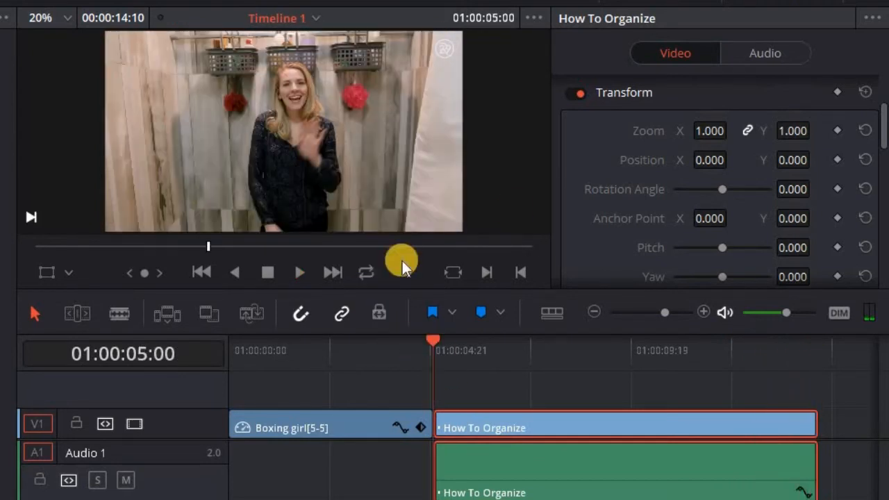
pyautogui.click(836, 130)
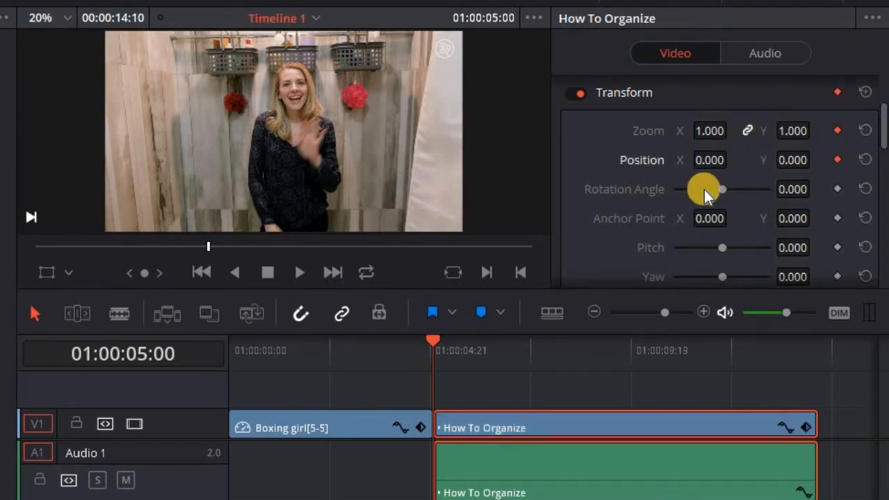
# Add Zoom and Position keyframes at 01:00:07:16
pyautogui.press('space')
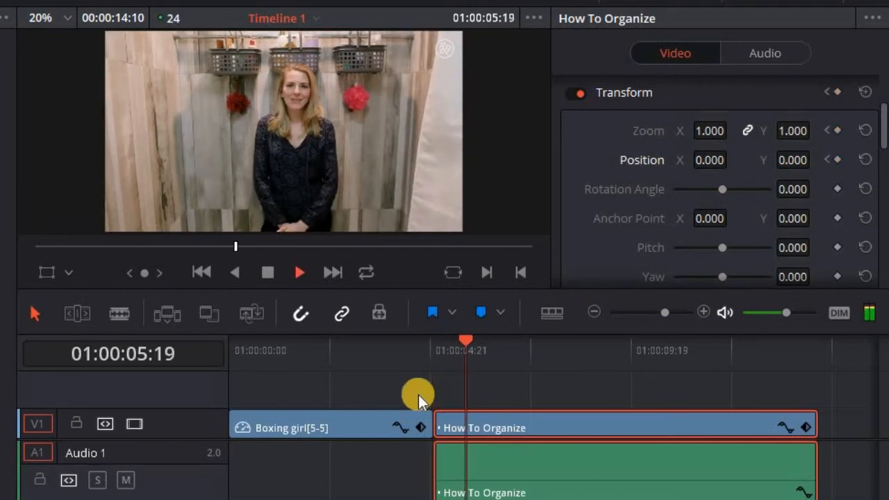
pyautogui.press('space')
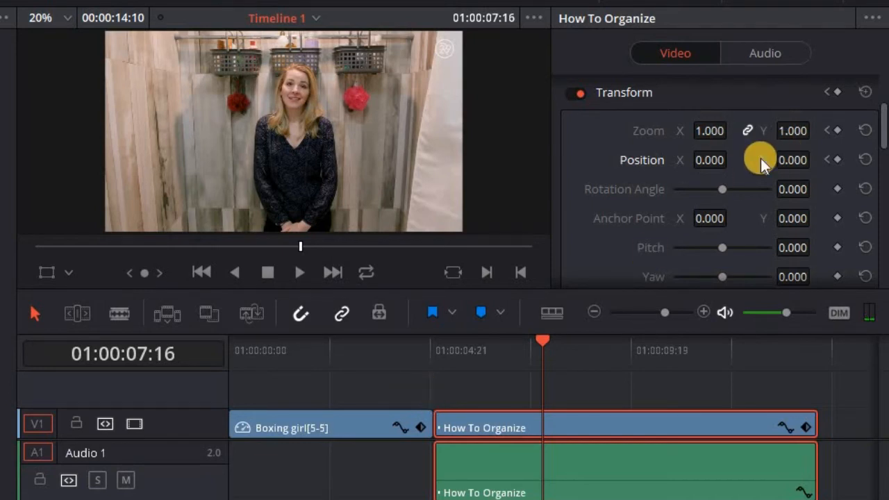
pyautogui.click(836, 131)
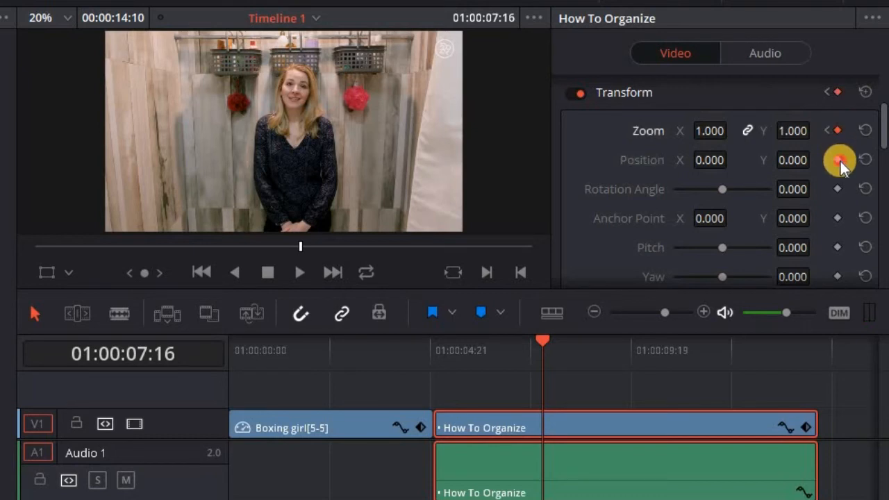
pyautogui.click(838, 160)
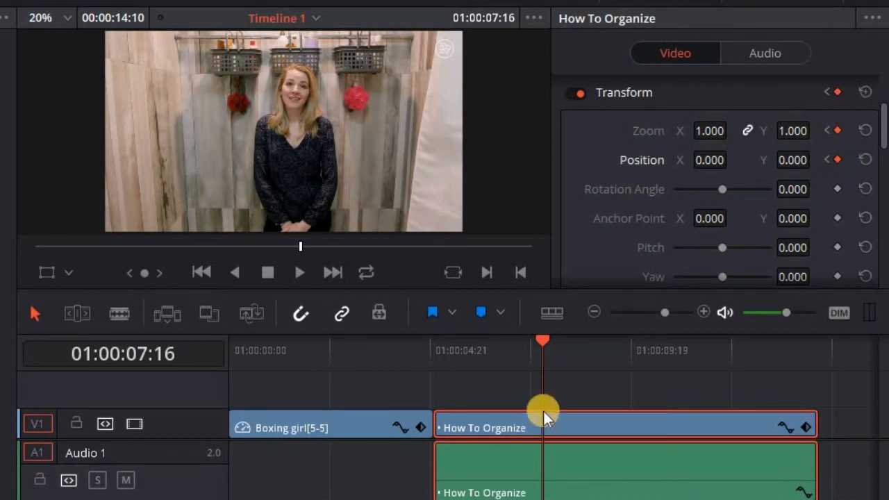
# Add another Zoom keyframe at 01:00:09:23
pyautogui.click(301, 270)
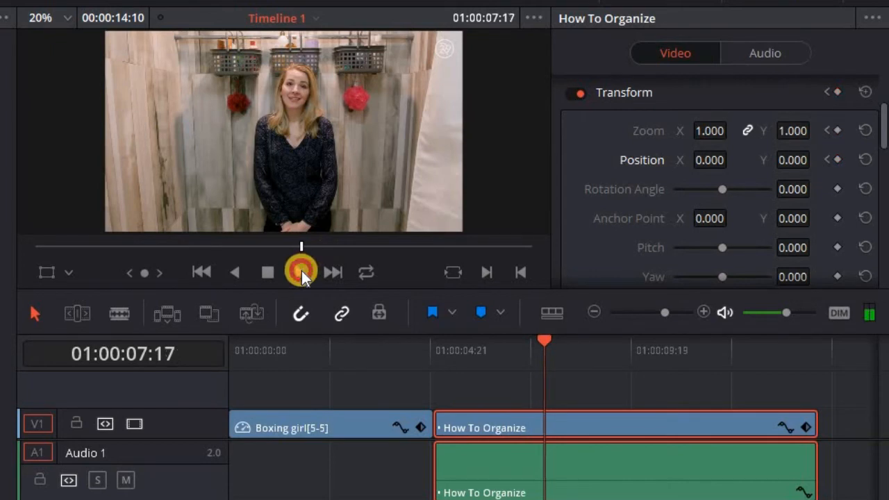
pyautogui.click(267, 272)
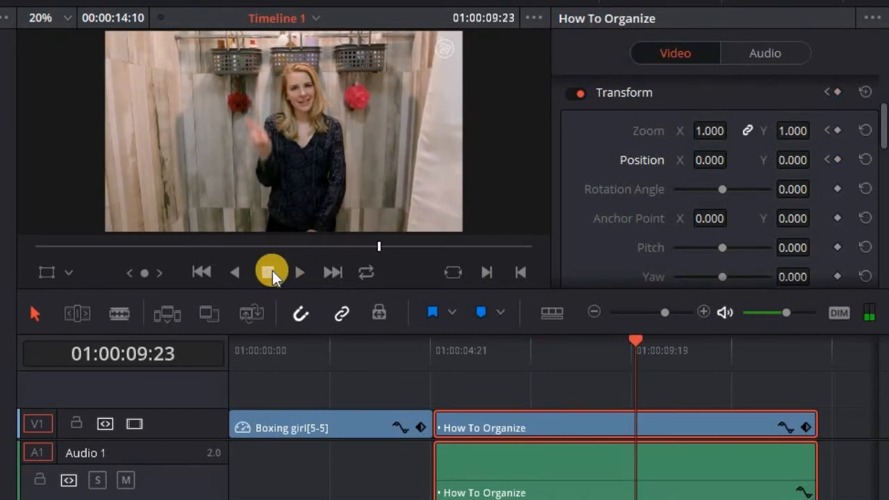
pyautogui.click(838, 130)
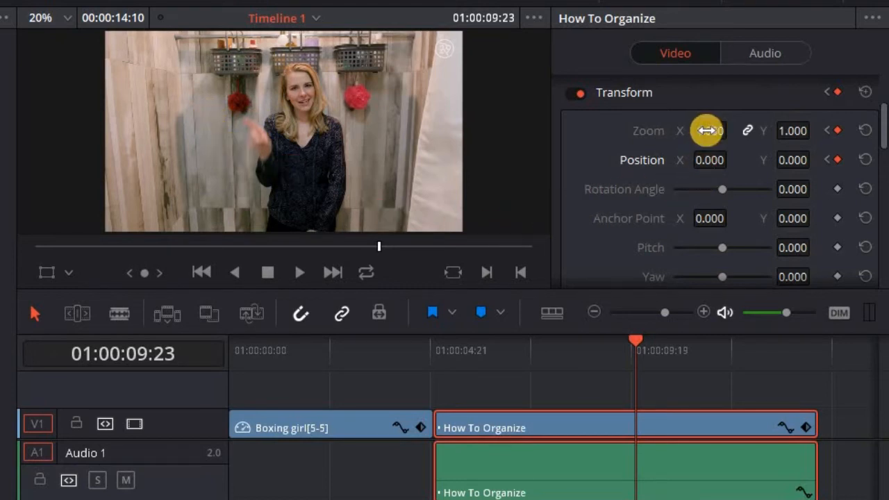
# At 01:00:09:23, zoom How To Organize to 1.540 and pan the image right using the Transform overlay
pyautogui.moveTo(708, 131); pyautogui.dragTo(757, 138)
pyautogui.moveTo(705, 165); pyautogui.dragTo(2, 278)
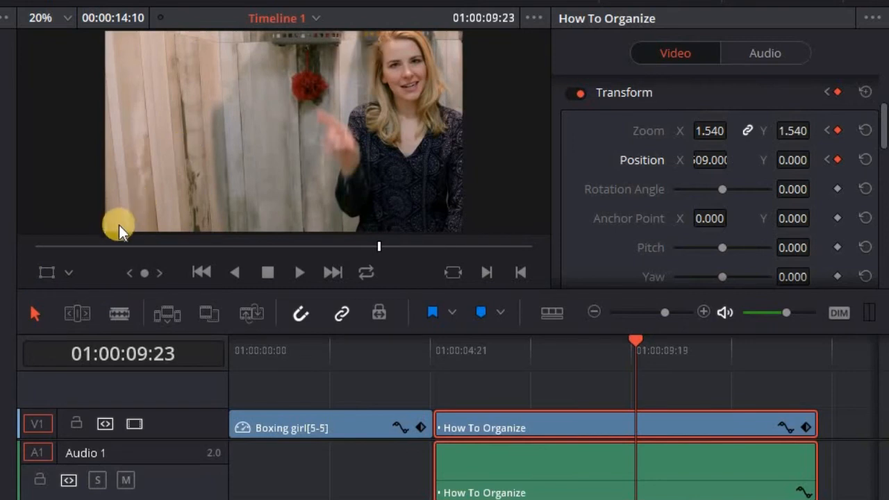
pyautogui.click(63, 268)
pyautogui.click(65, 271)
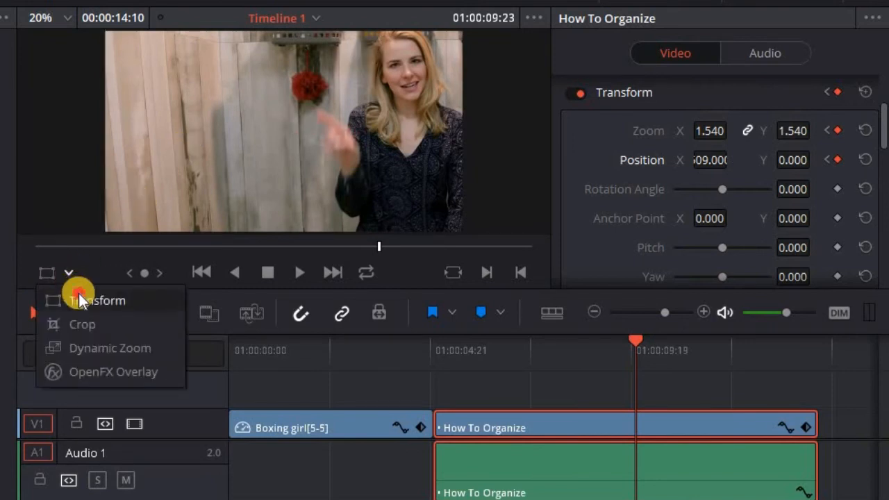
pyautogui.click(78, 293)
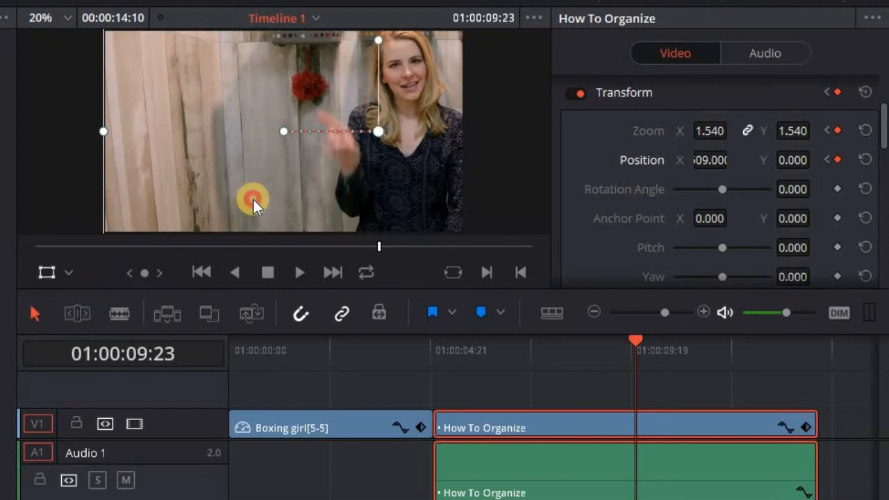
pyautogui.moveTo(253, 199); pyautogui.dragTo(251, 199)
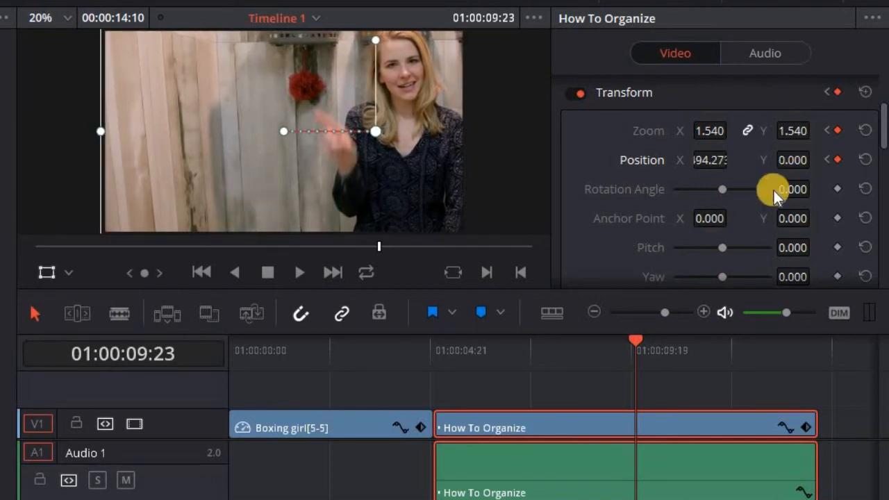
# Add a Zoom keyframe at 01:00:11:19
pyautogui.click(301, 276)
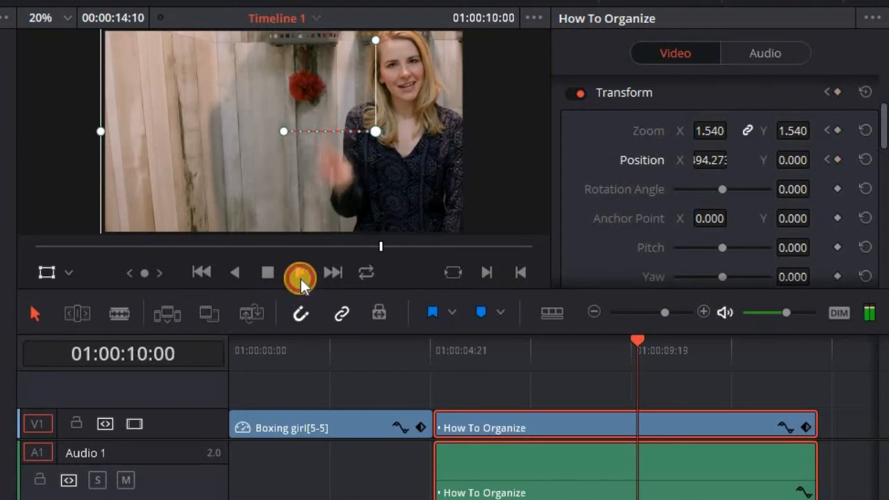
pyautogui.click(265, 271)
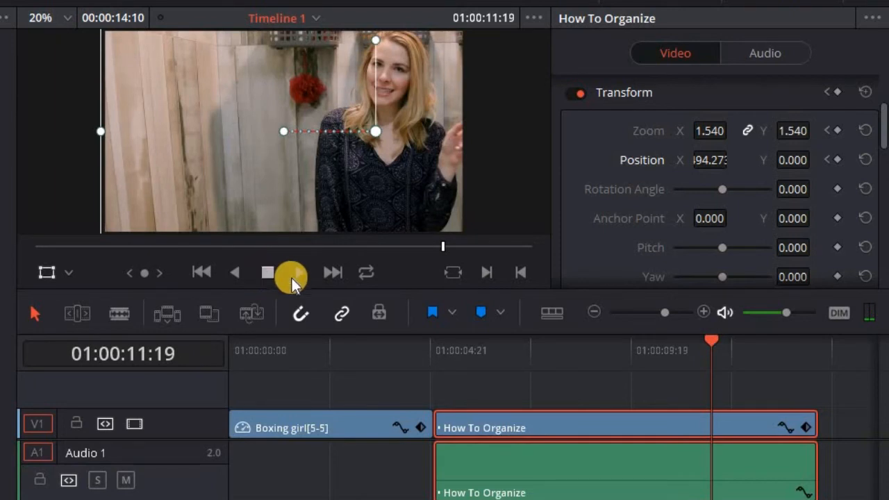
pyautogui.click(837, 131)
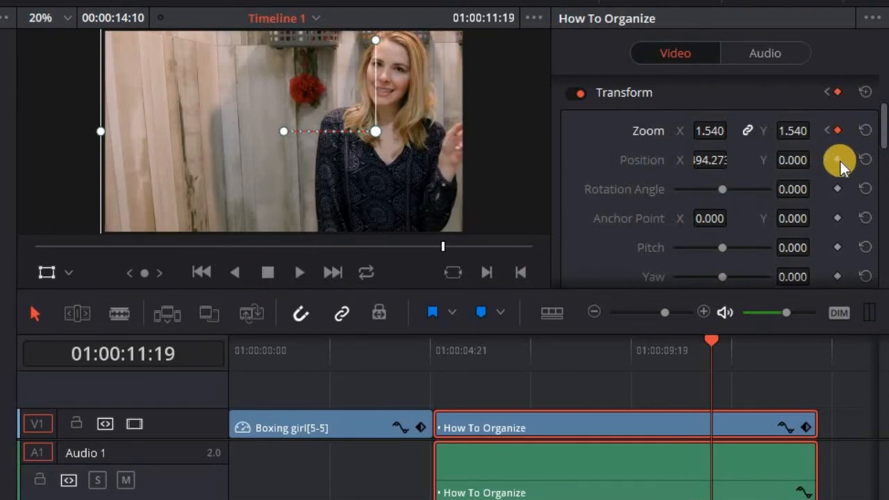
# At 01:00:11:19, add a Position keyframe and pan so the woman sits at frame left
pyautogui.click(837, 159)
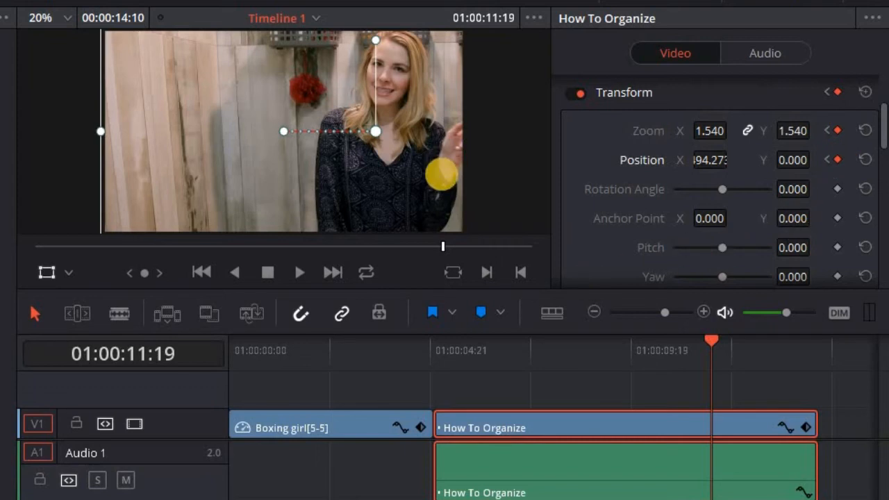
pyautogui.moveTo(725, 164)
pyautogui.mouseDown()
pyautogui.moveTo(669, 179)
pyautogui.moveTo(482, 162)
pyautogui.moveTo(356, 167)
pyautogui.moveTo(113, 195)
pyautogui.moveTo(0, 167)
pyautogui.moveTo(730, 157)
pyautogui.mouseUp()
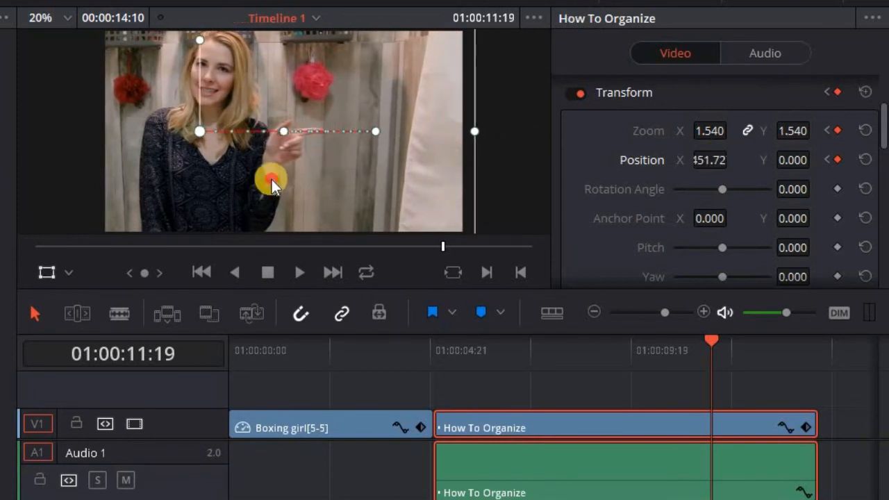
pyautogui.moveTo(271, 180); pyautogui.dragTo(264, 180)
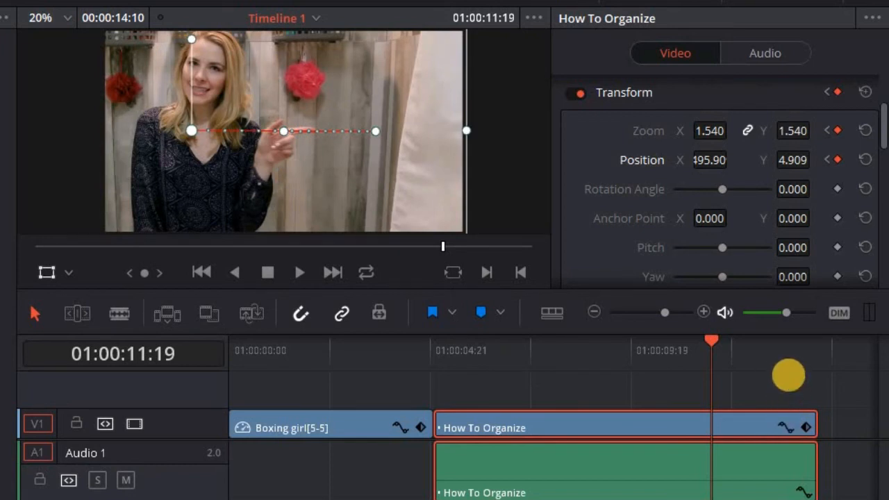
# At 01:00:13:08, add Zoom and Position keyframes and centre the woman, Position 13.455, 93.273
pyautogui.click(775, 349)
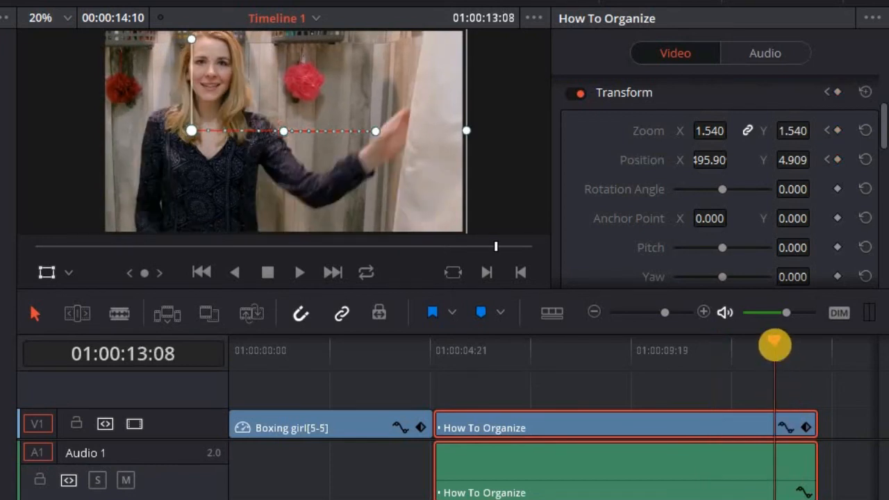
pyautogui.click(837, 130)
pyautogui.click(838, 160)
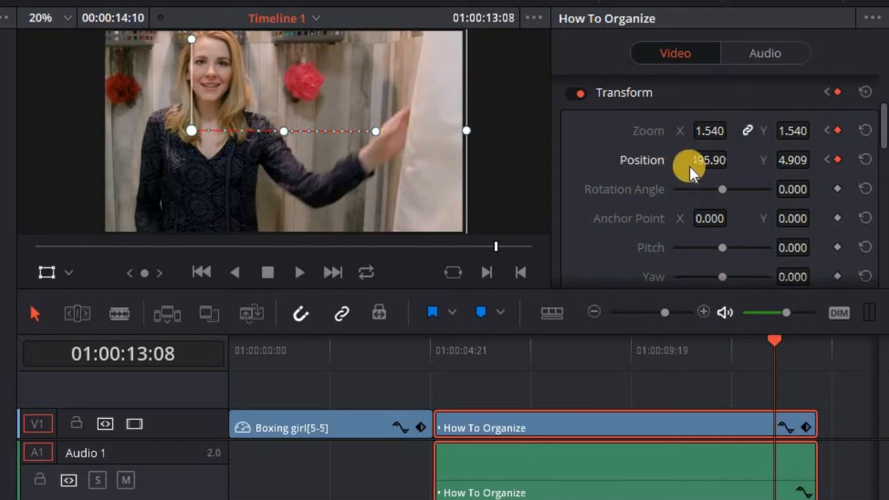
pyautogui.moveTo(709, 162); pyautogui.dragTo(641, 150)
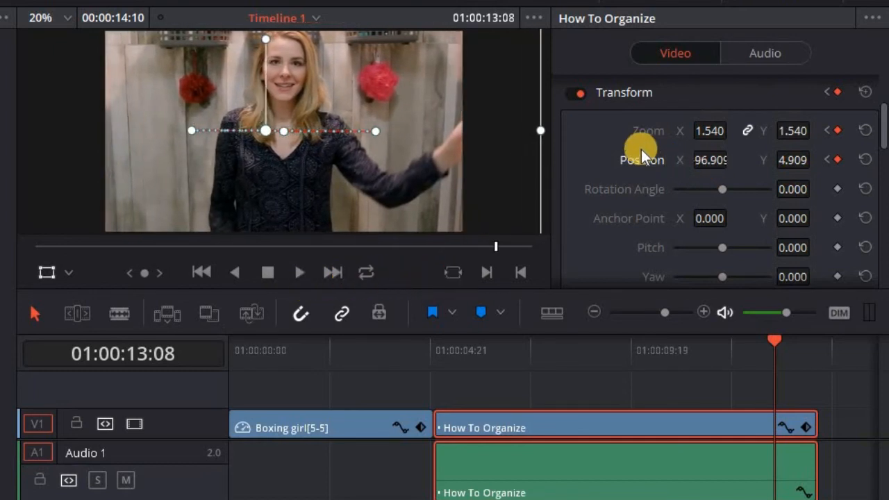
pyautogui.moveTo(181, 174); pyautogui.dragTo(194, 192)
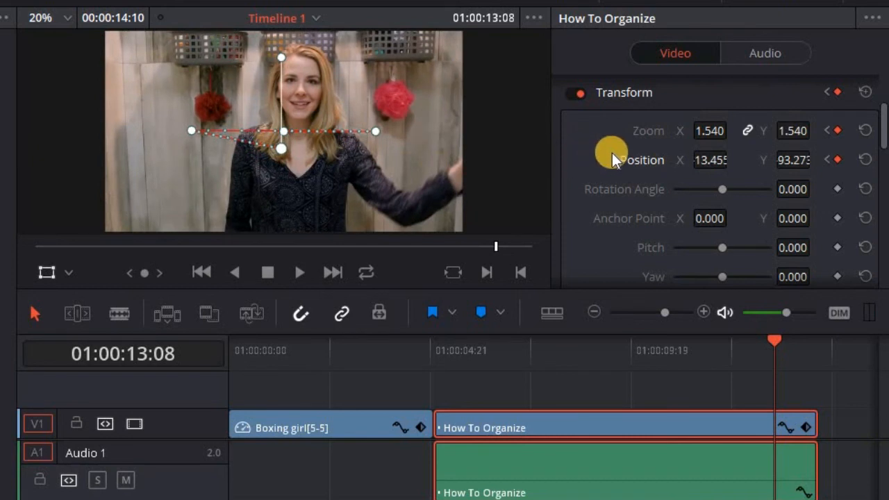
pyautogui.click(703, 133)
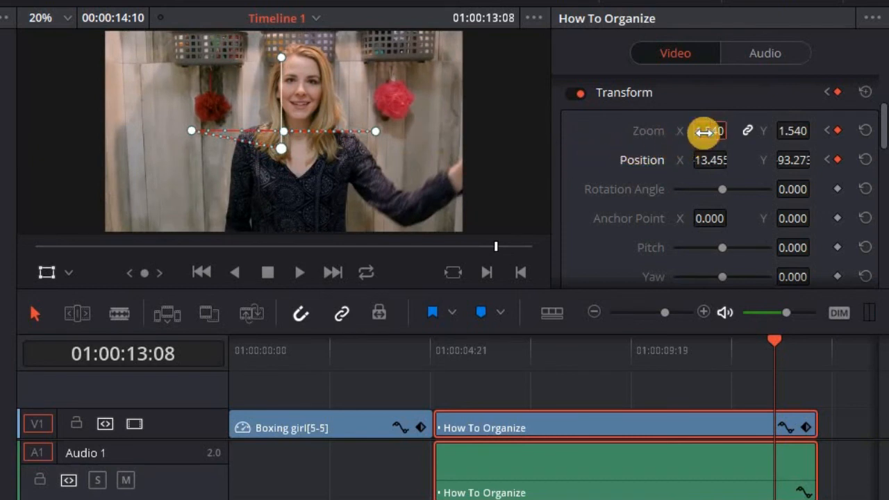
# Reset the clip to full frame: Zoom 1.000, Position X 0 and Position Y 0
pyautogui.write('1')
pyautogui.press('Return')
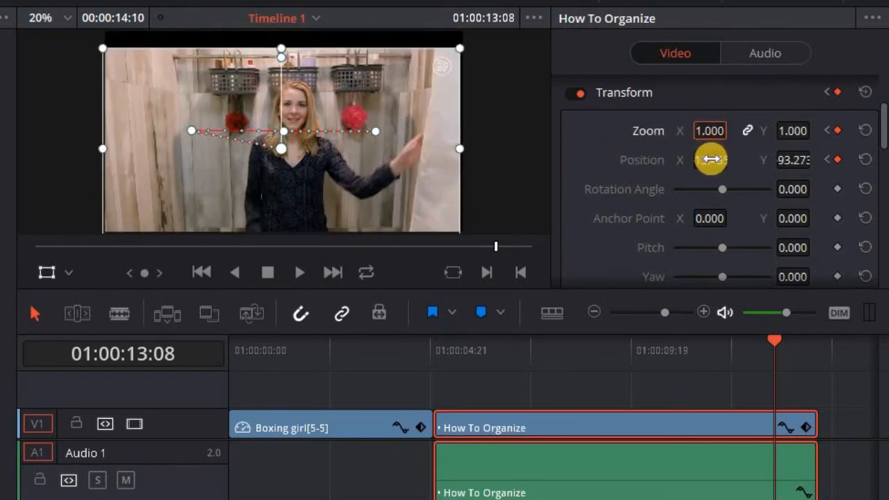
pyautogui.write('0')
pyautogui.press('Return')
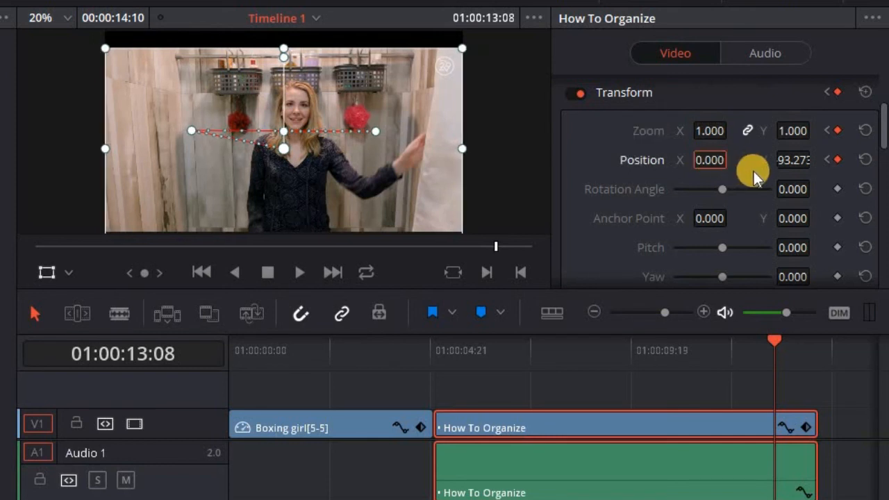
pyautogui.click(790, 160)
pyautogui.write('0')
pyautogui.press('Return')
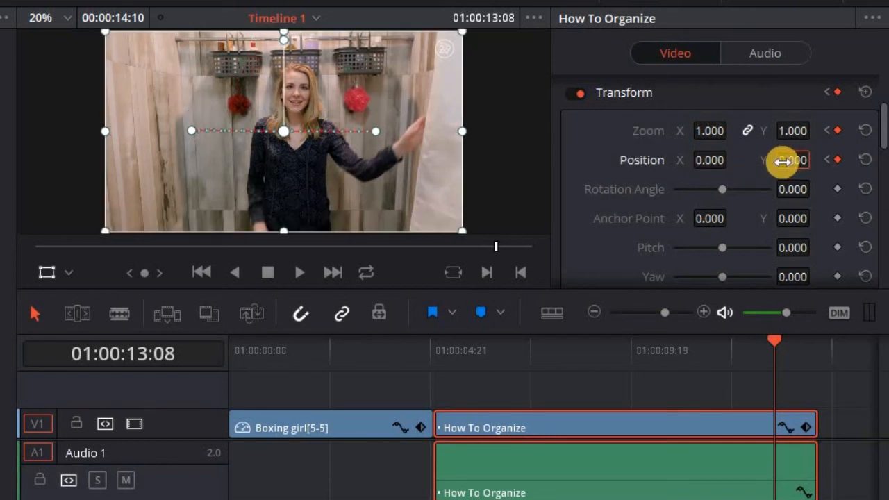
# Hide the Transform overlay and play the zoom animation from the start of How To Organize
pyautogui.click(446, 349)
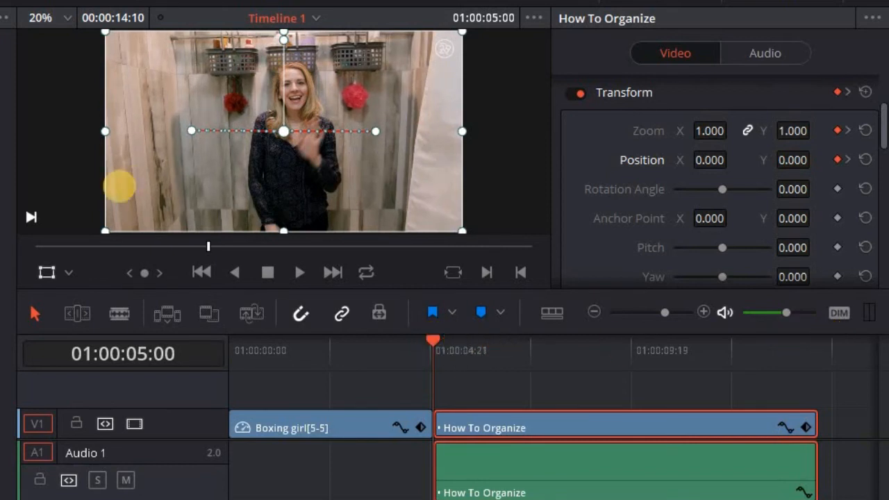
pyautogui.click(47, 272)
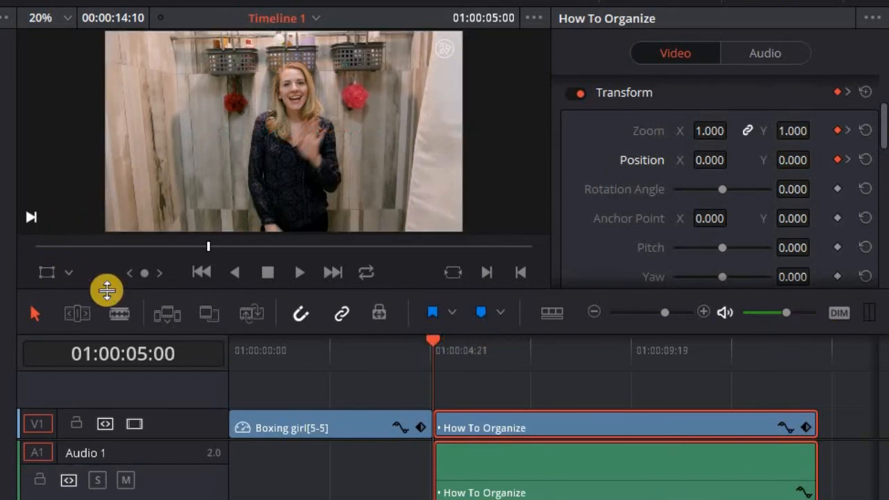
pyautogui.click(295, 273)
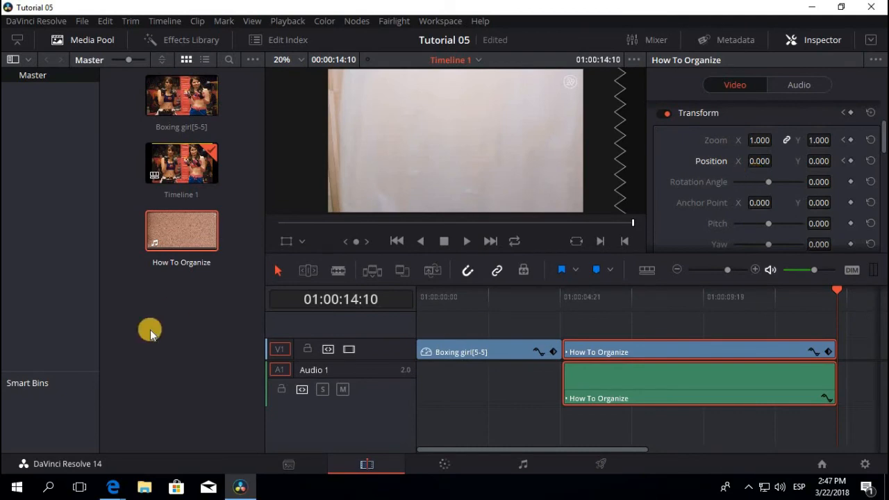
# Return to the Dynamic Zoom YouTube page and open the DaVinci Resolve 14 playlist link in its description
pyautogui.moveTo(113, 481)
pyautogui.click(161, 445)
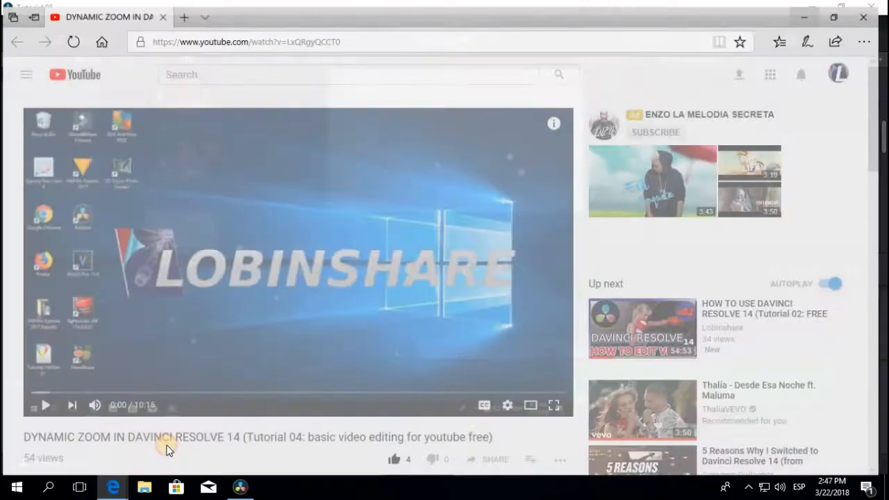
pyautogui.scroll(-3, 236, 358)
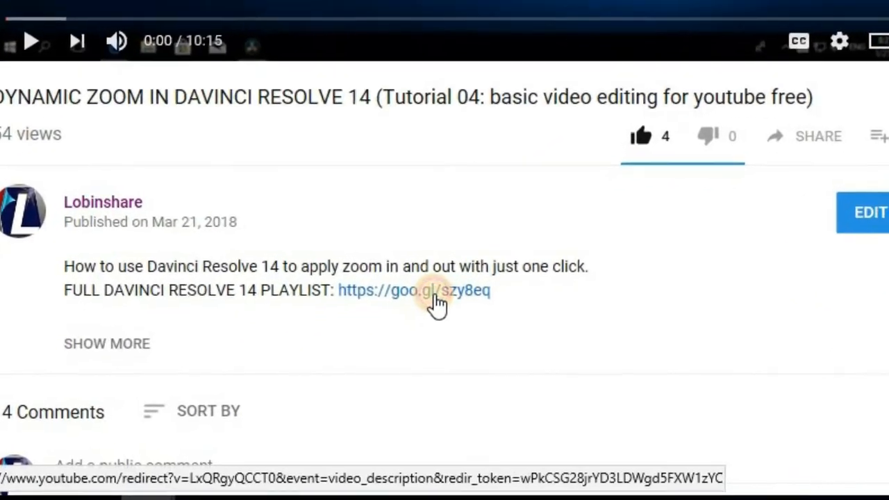
pyautogui.click(436, 304)
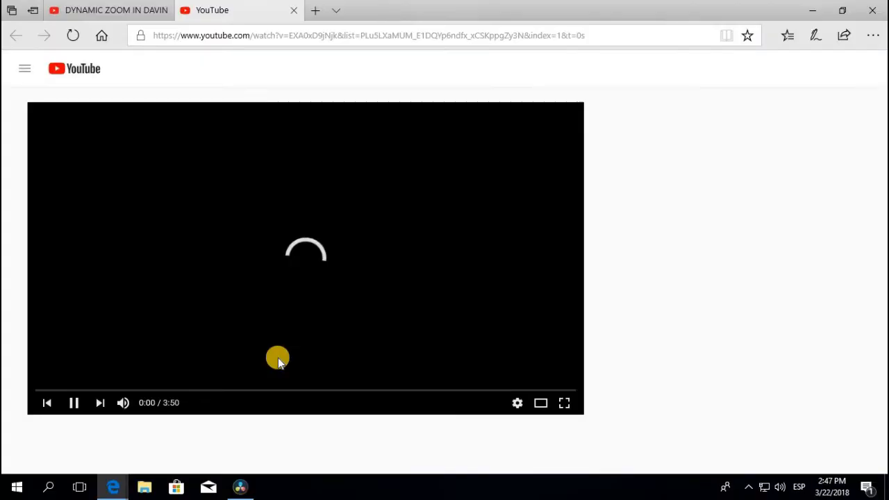